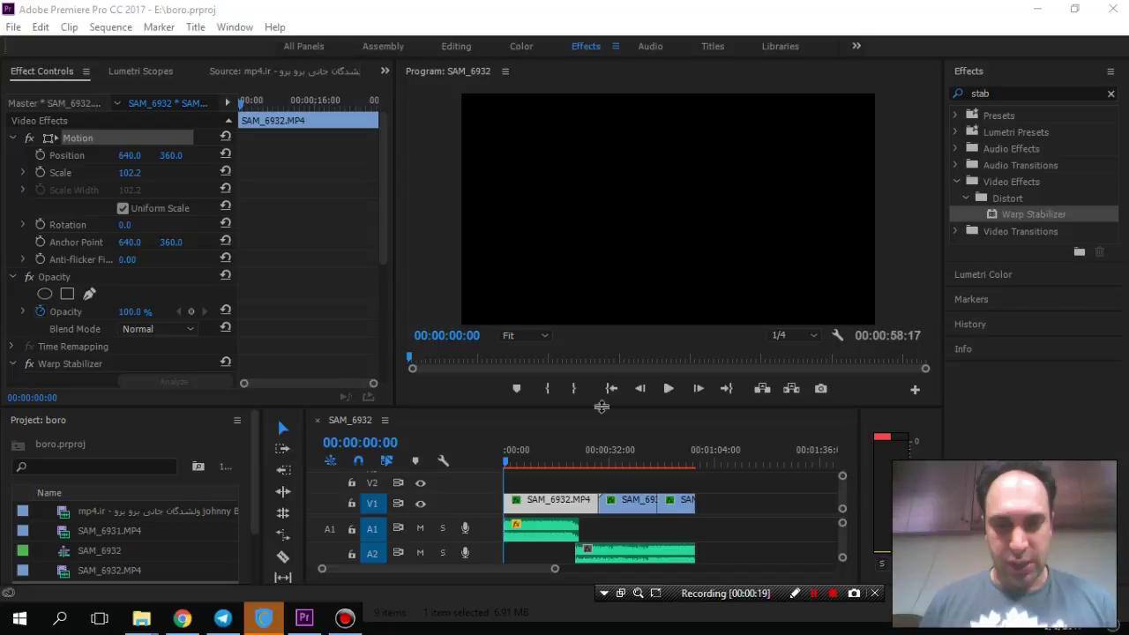
- Play the SAM_6932 sequence from the start through to 00:00:58:17
left_click(669, 389)
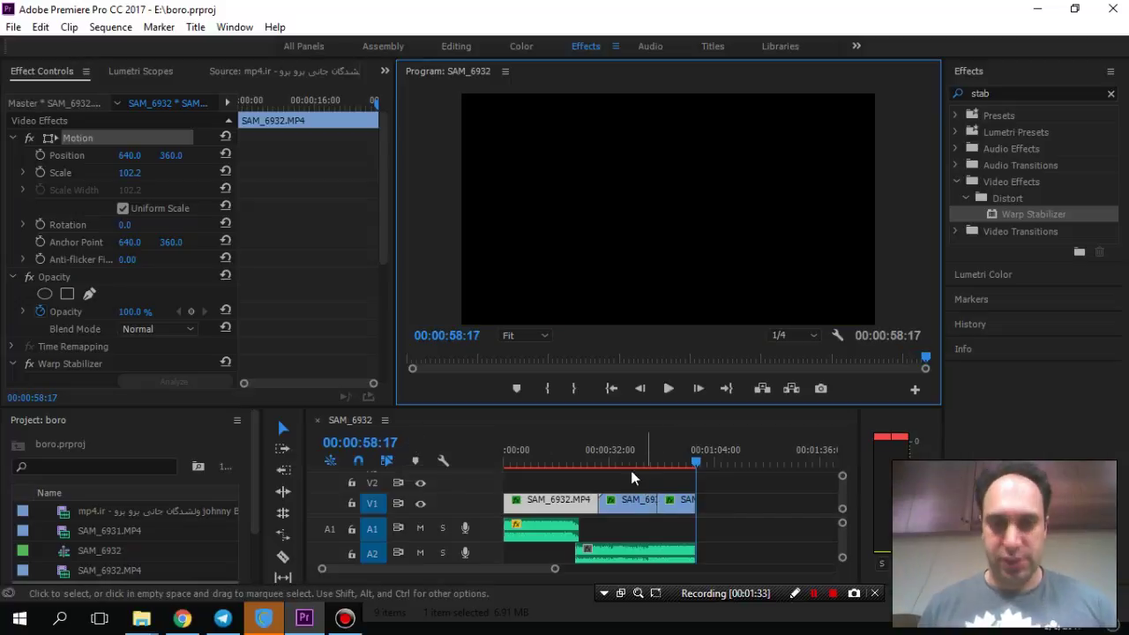
- Rewind the playhead to 00:00:11:17 and bring up Export Settings via File > Export > Media
left_click_drag(585, 459, 540, 458)
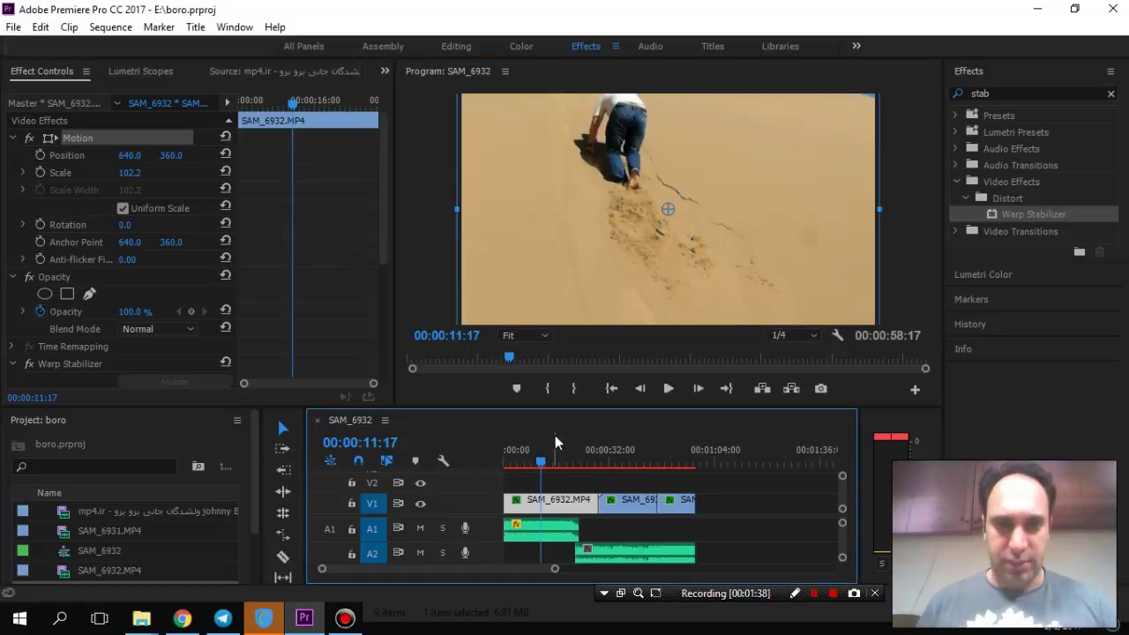
left_click(13, 27)
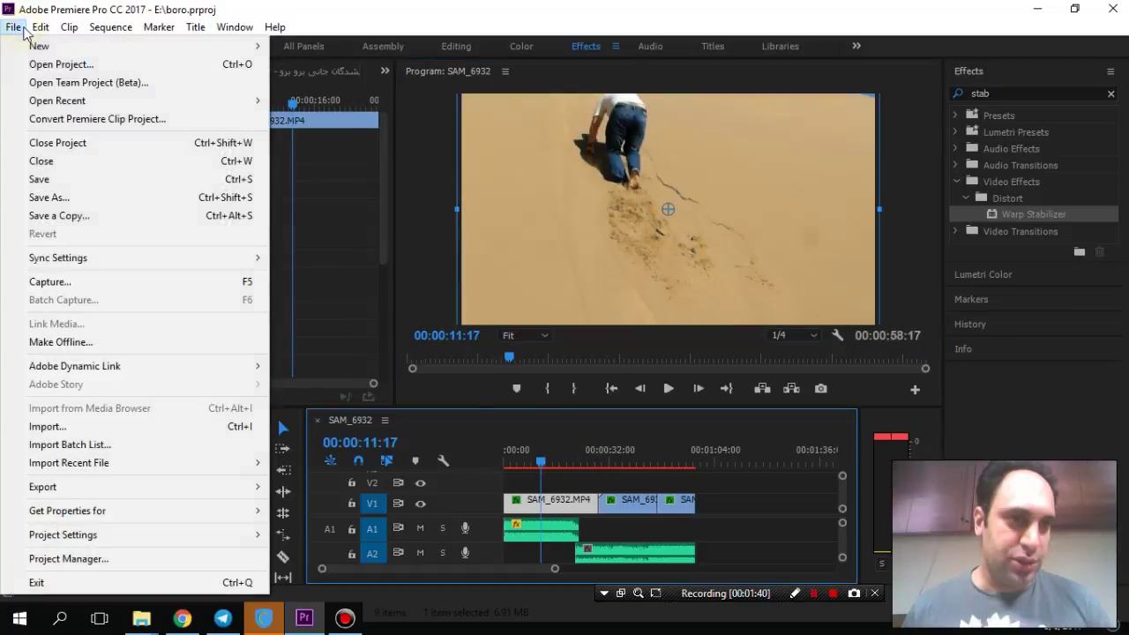
mouse_move(41, 27)
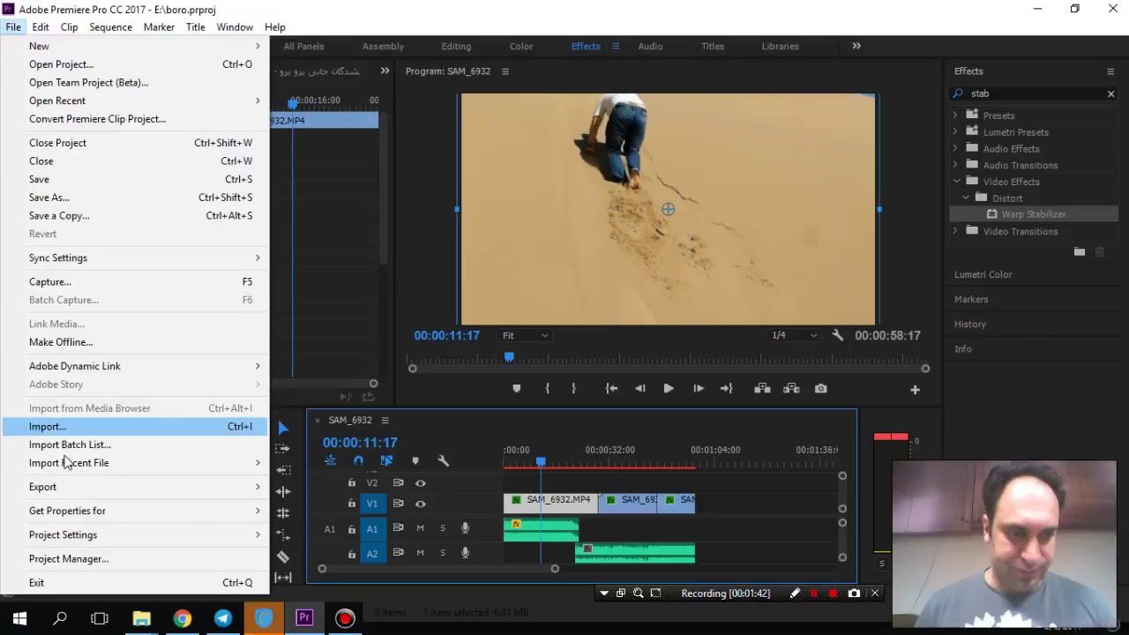
mouse_move(67, 498)
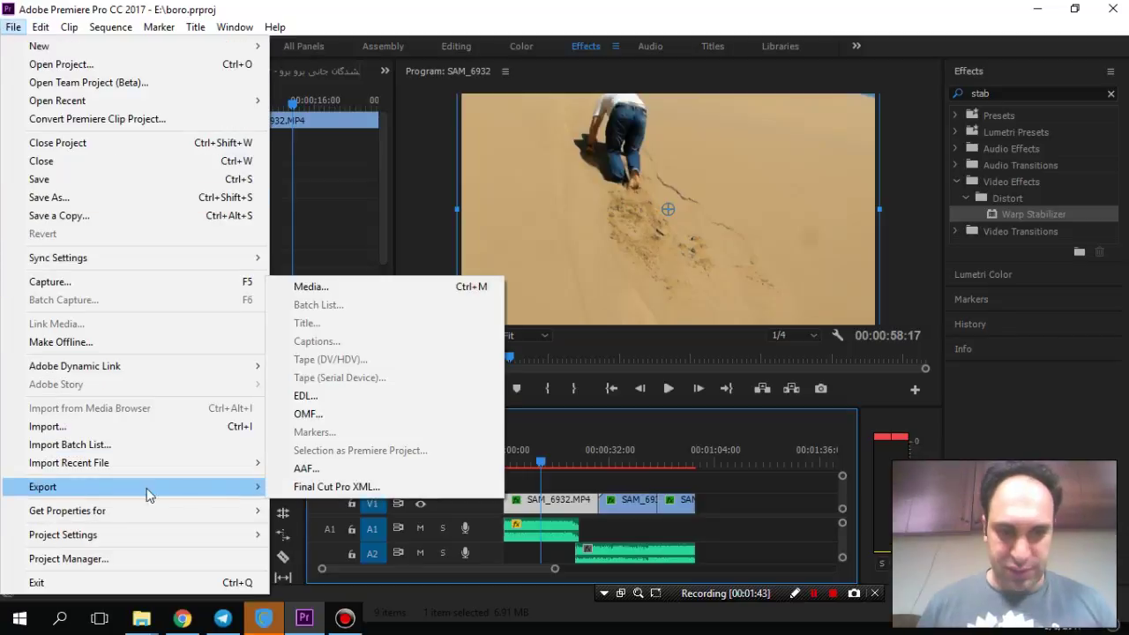
left_click(327, 290)
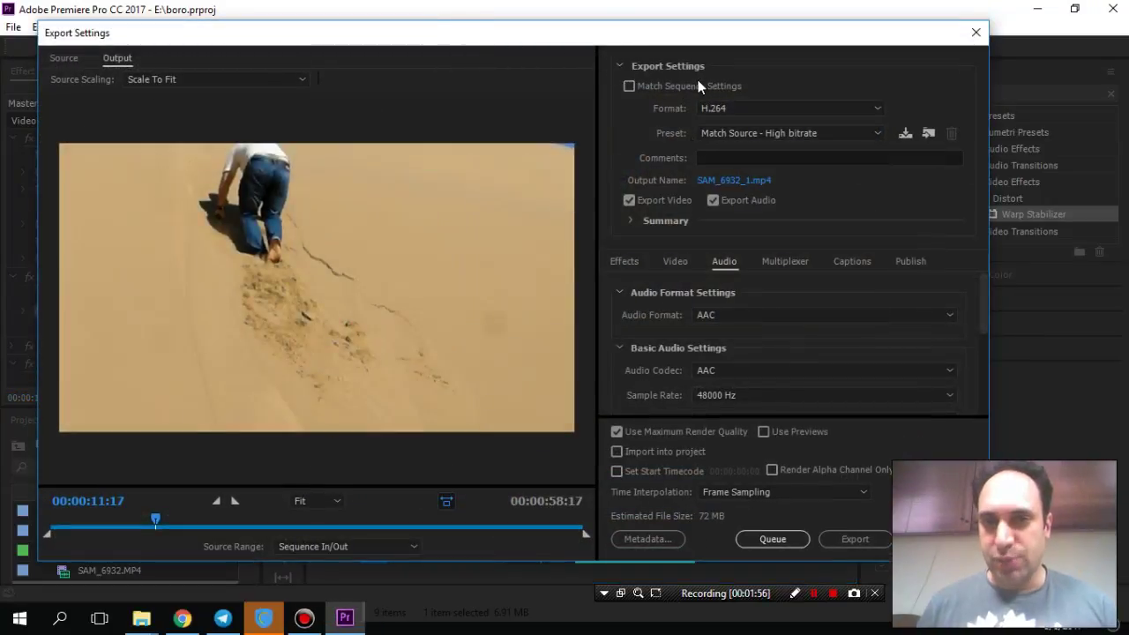
- Keep H.264 as the format and set Source Range to Work Area, estimating 72 MB
left_click(712, 107)
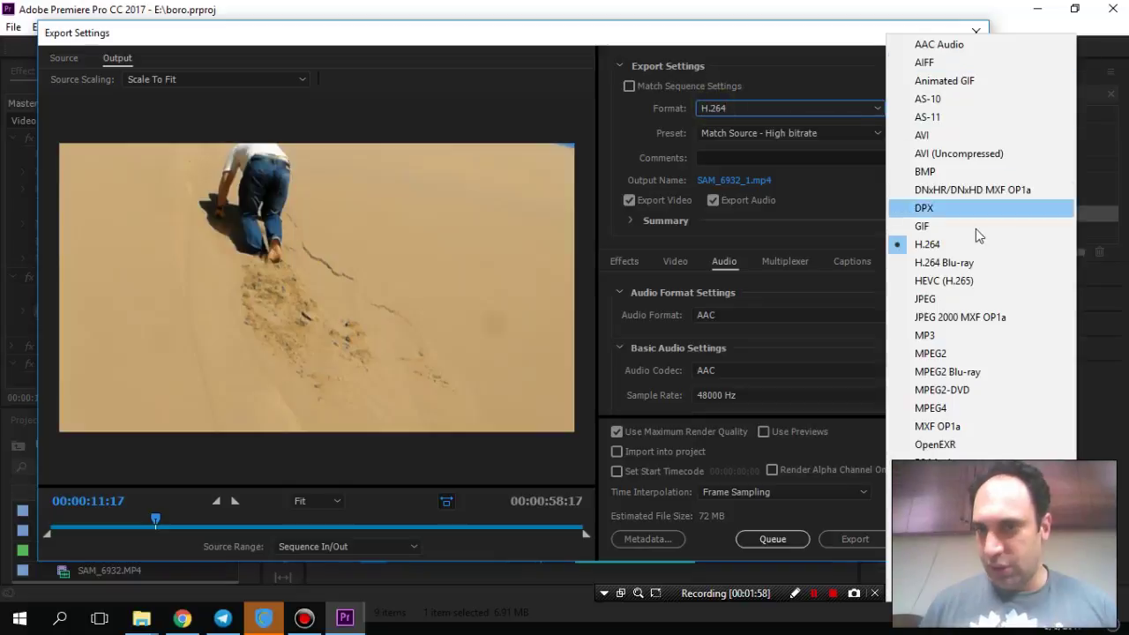
left_click(977, 244)
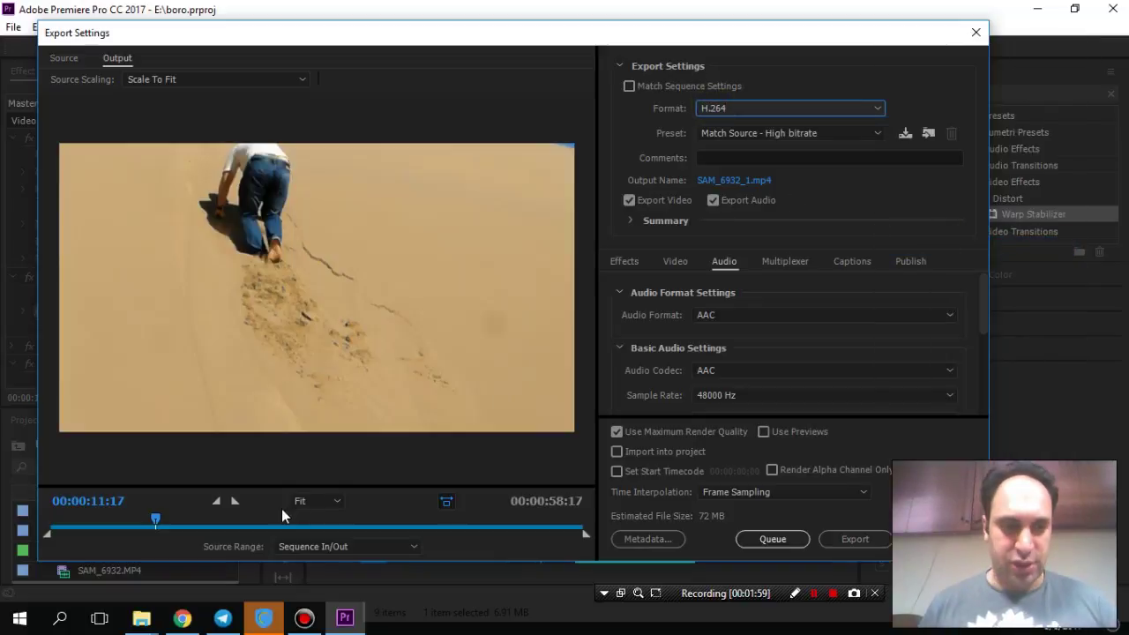
left_click(359, 547)
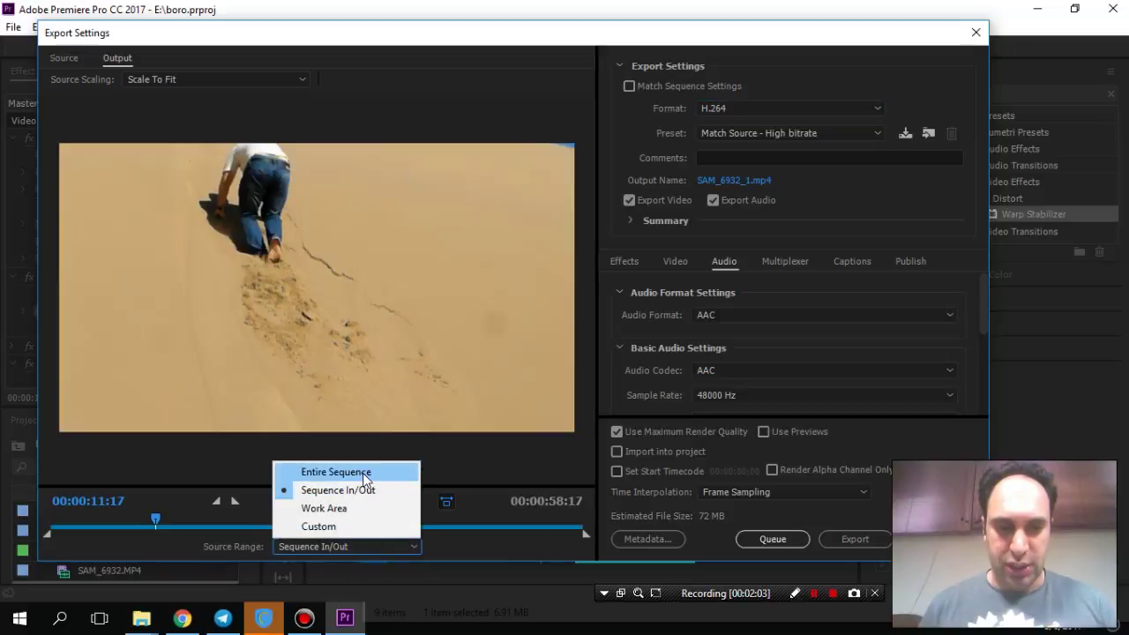
left_click(362, 509)
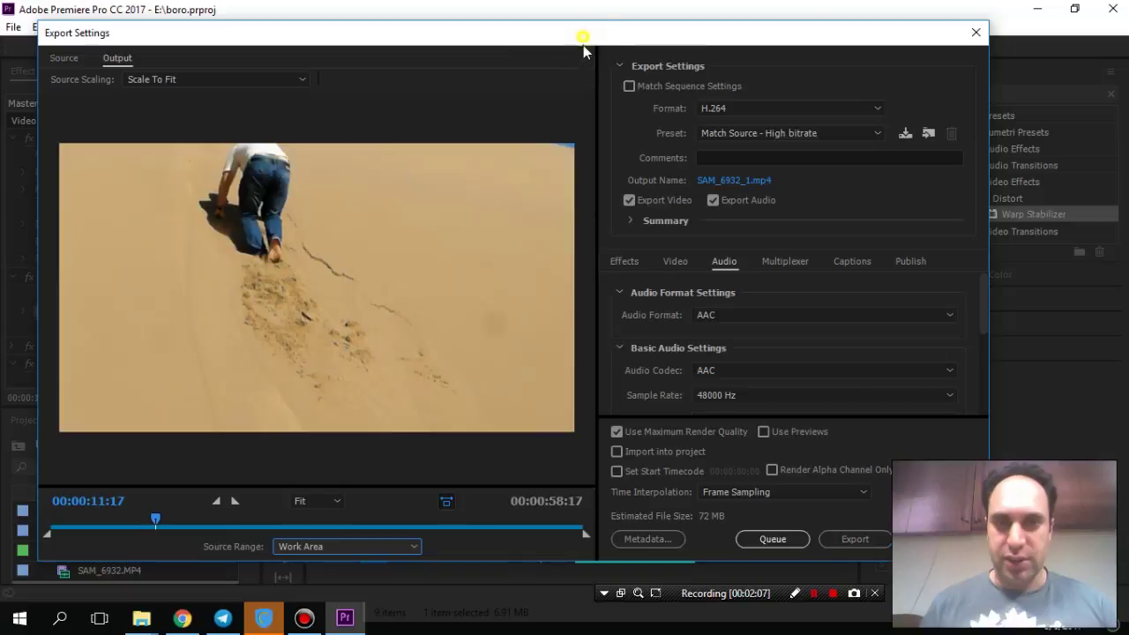
left_click_drag(583, 36, 498, 466)
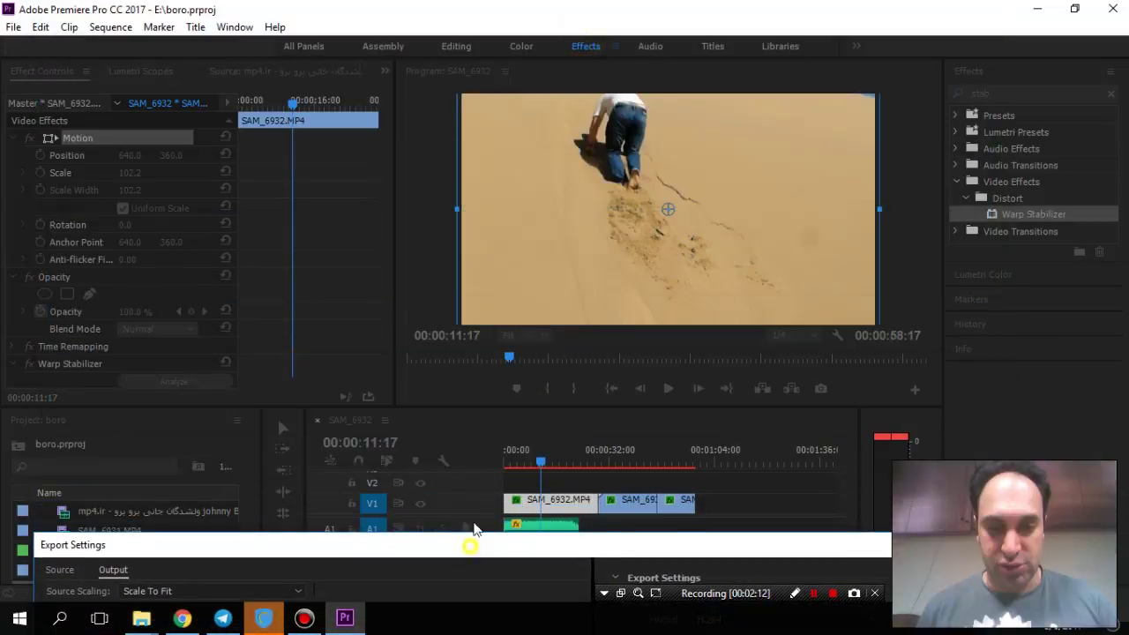
left_click_drag(468, 541, 490, 40)
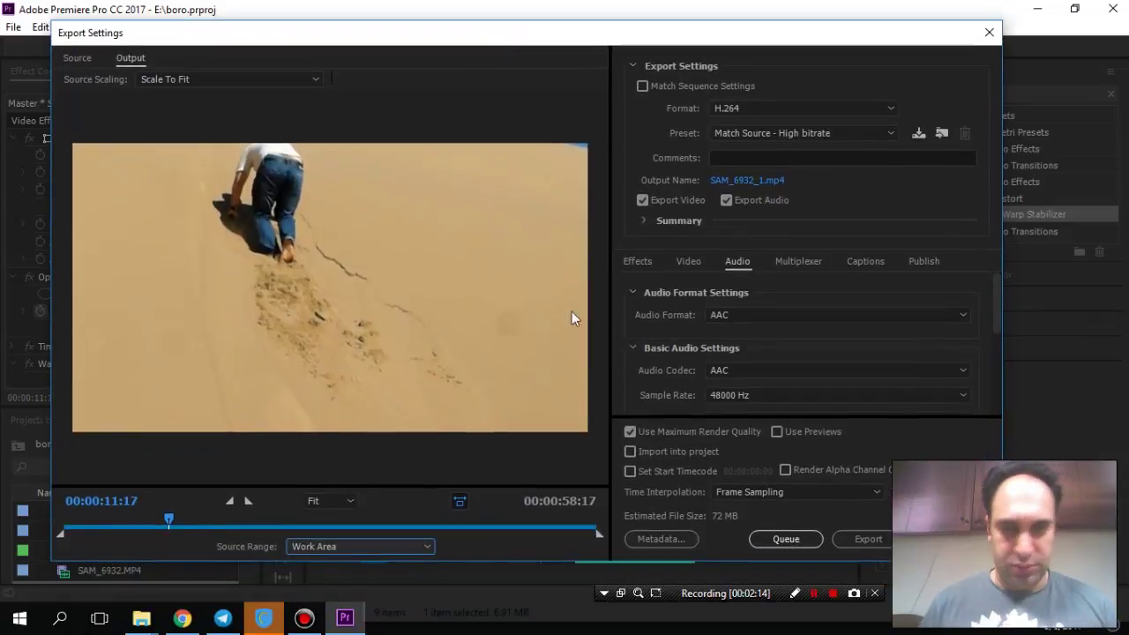
- Choose the HD 720p 29.97 preset, dropping the estimated size to 43 MB
left_click(736, 131)
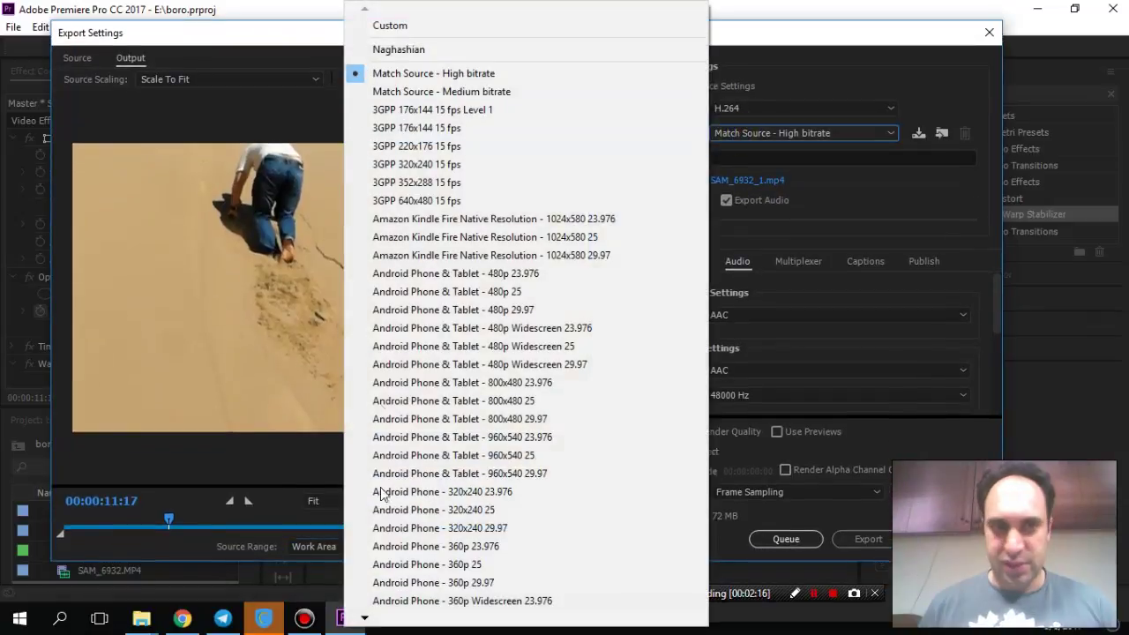
mouse_move(366, 622)
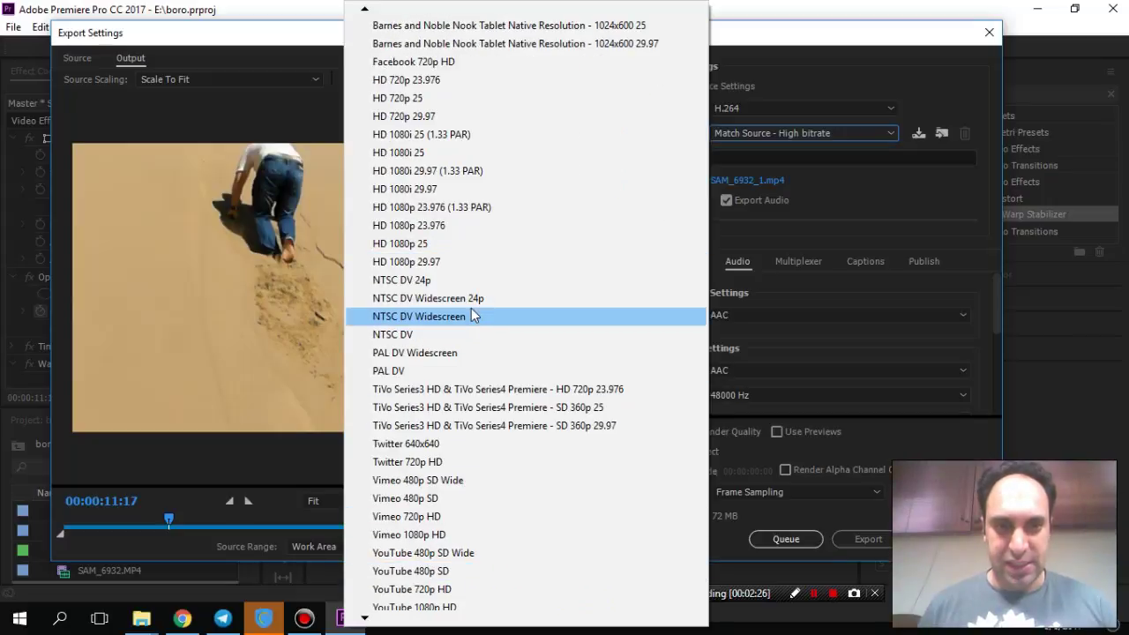
left_click(466, 119)
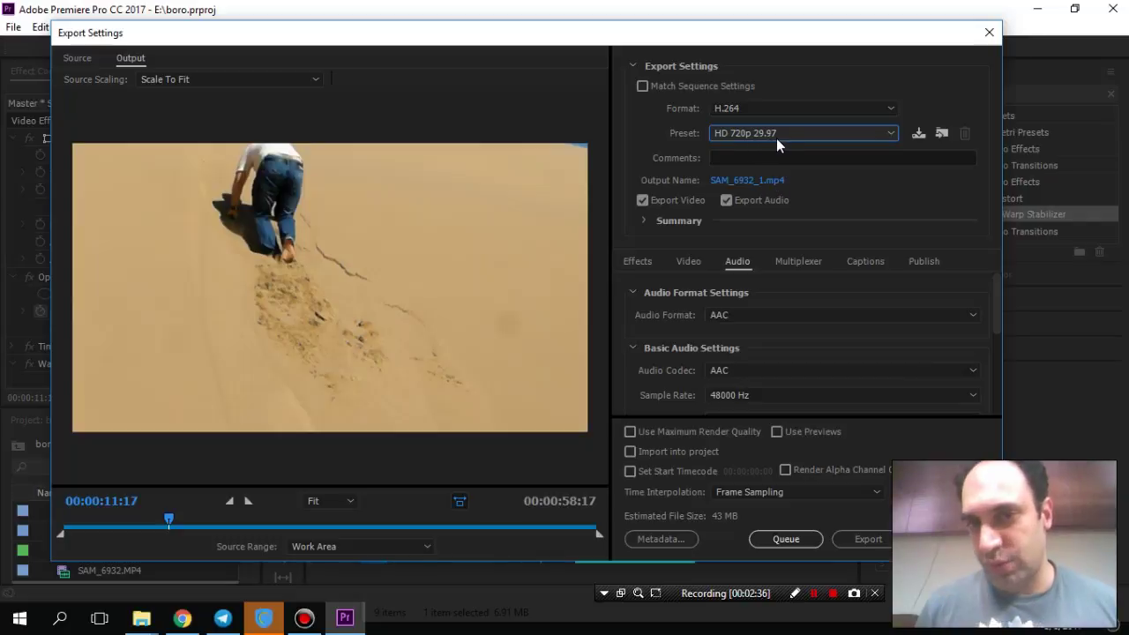
- Rename the output to export1.mp4 and show the Summary confirming 1280x720 at 29.97 fps
left_click(770, 182)
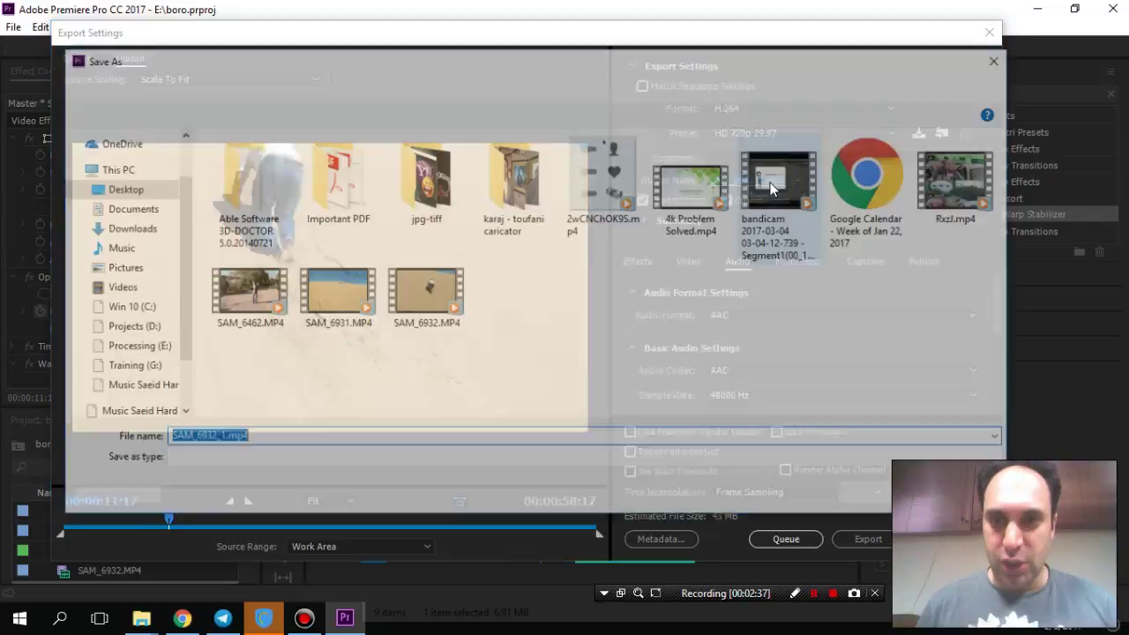
type("e")
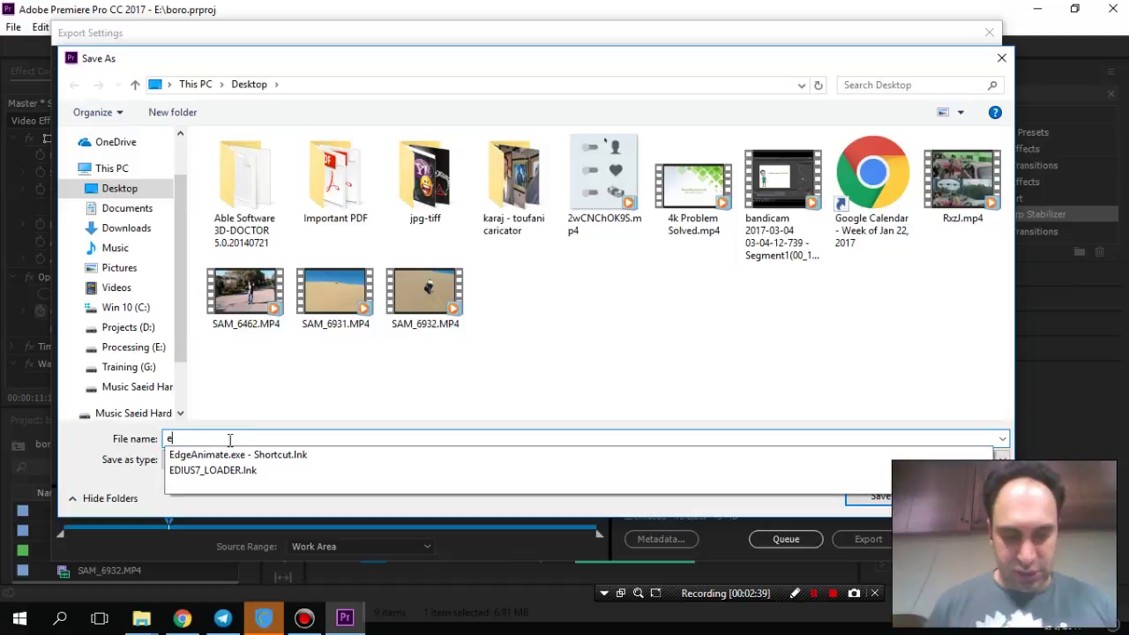
type("xport1")
key("Return")
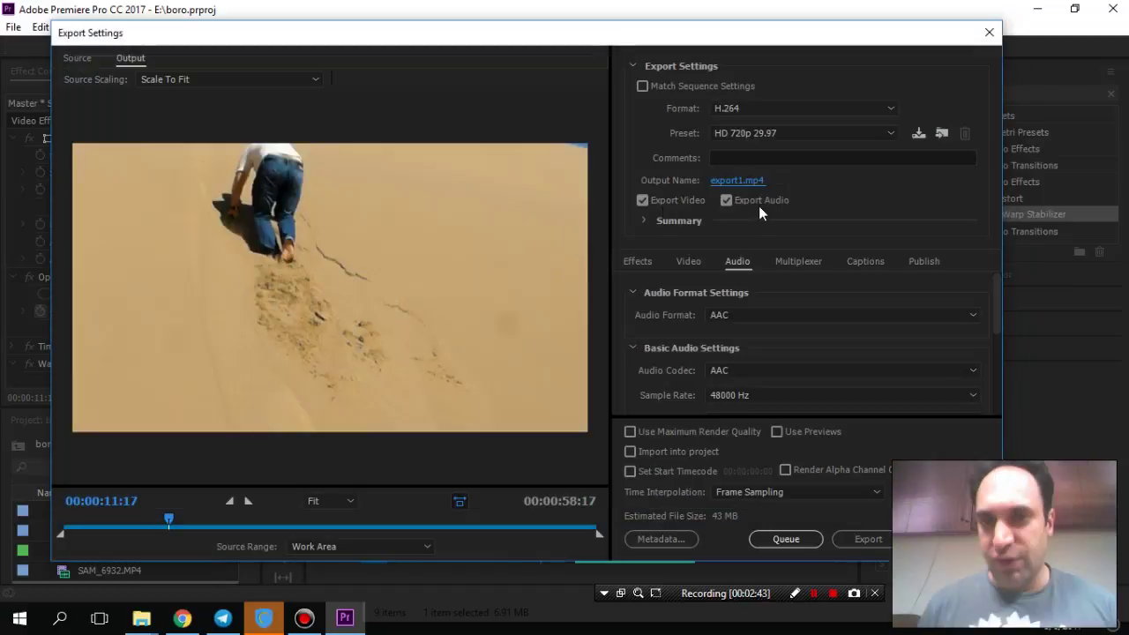
left_click(647, 221)
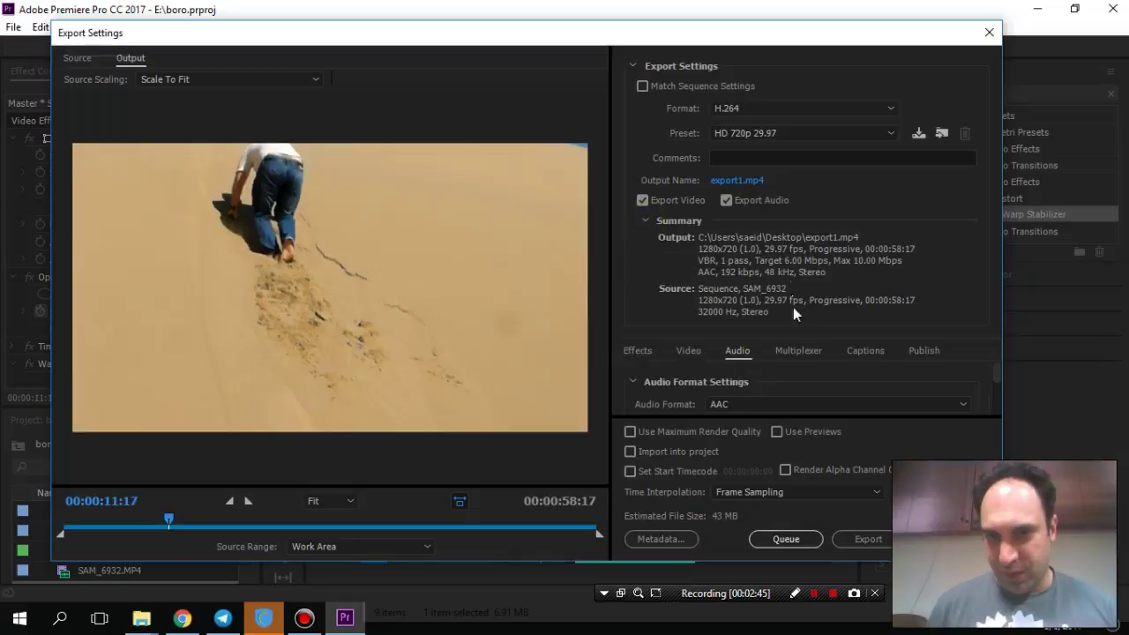
- Set the video output width to 800, scaling the height to 450
left_click(633, 65)
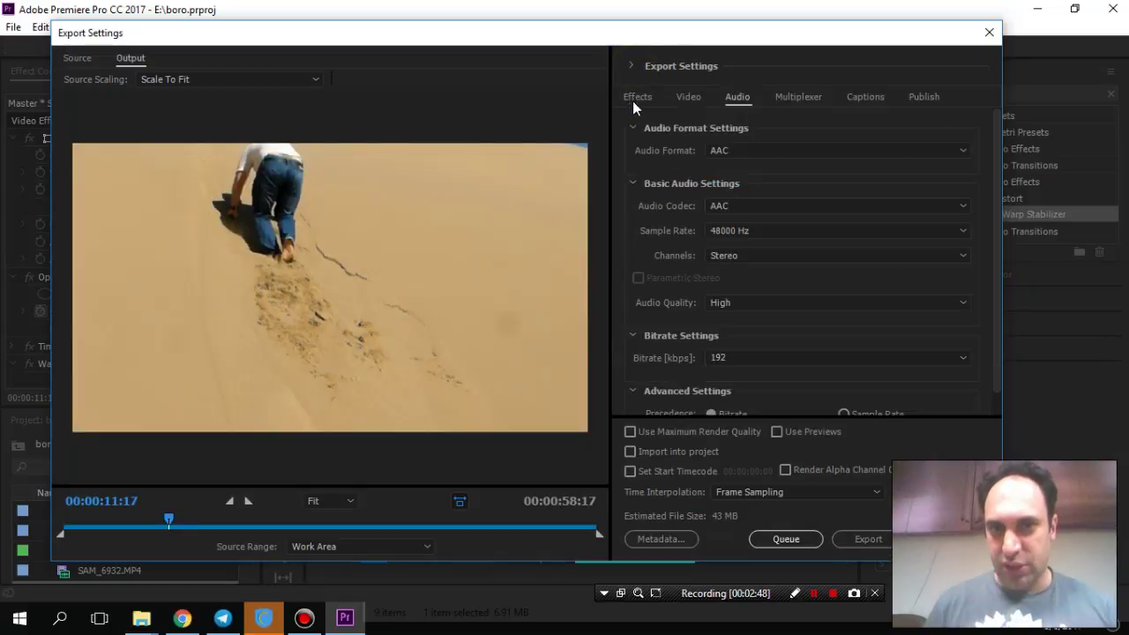
left_click(650, 98)
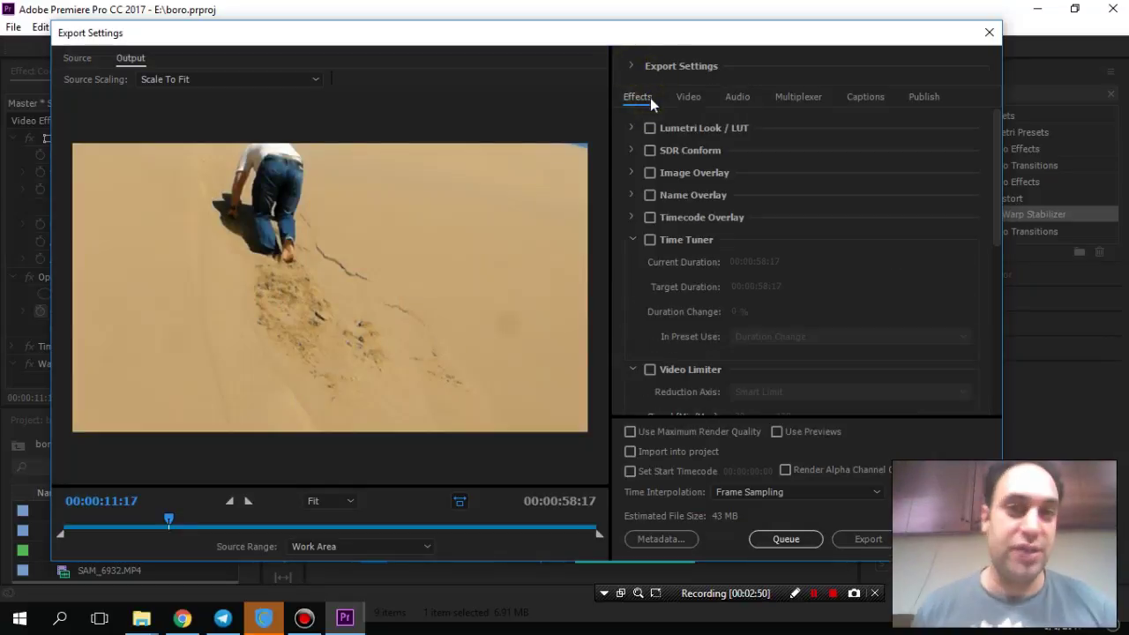
left_click(685, 98)
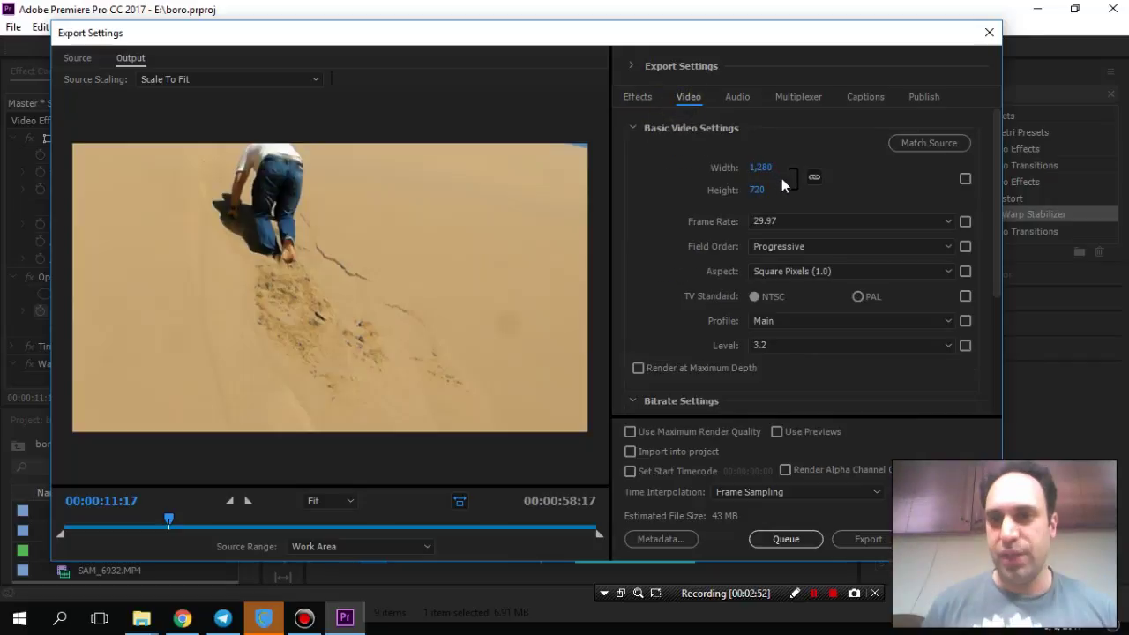
left_click(764, 167)
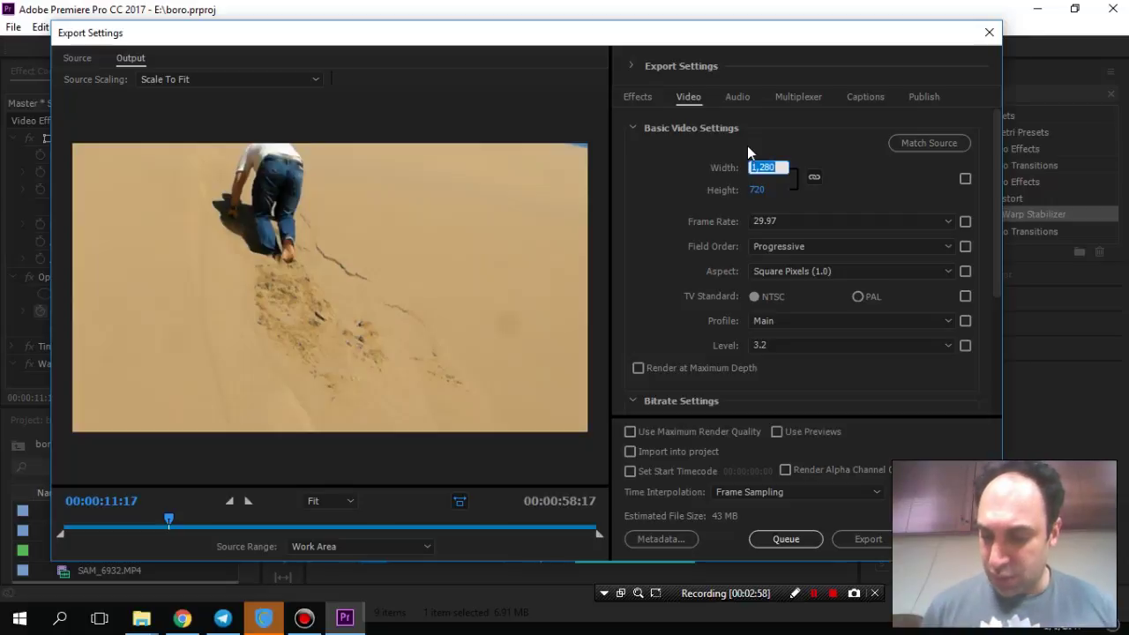
type("800")
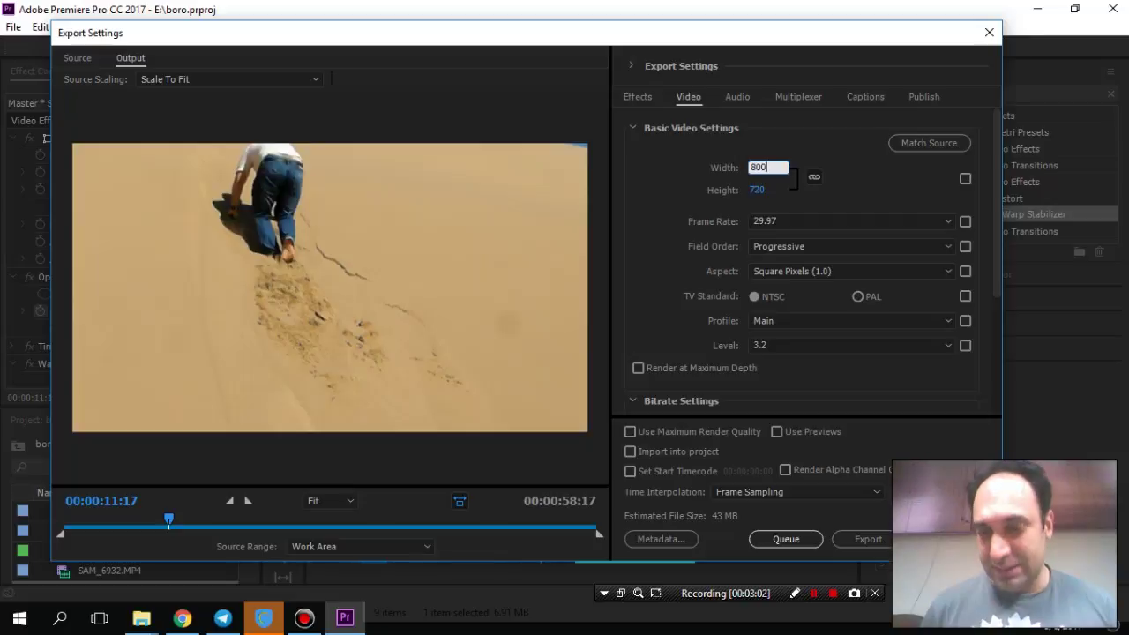
key("Return")
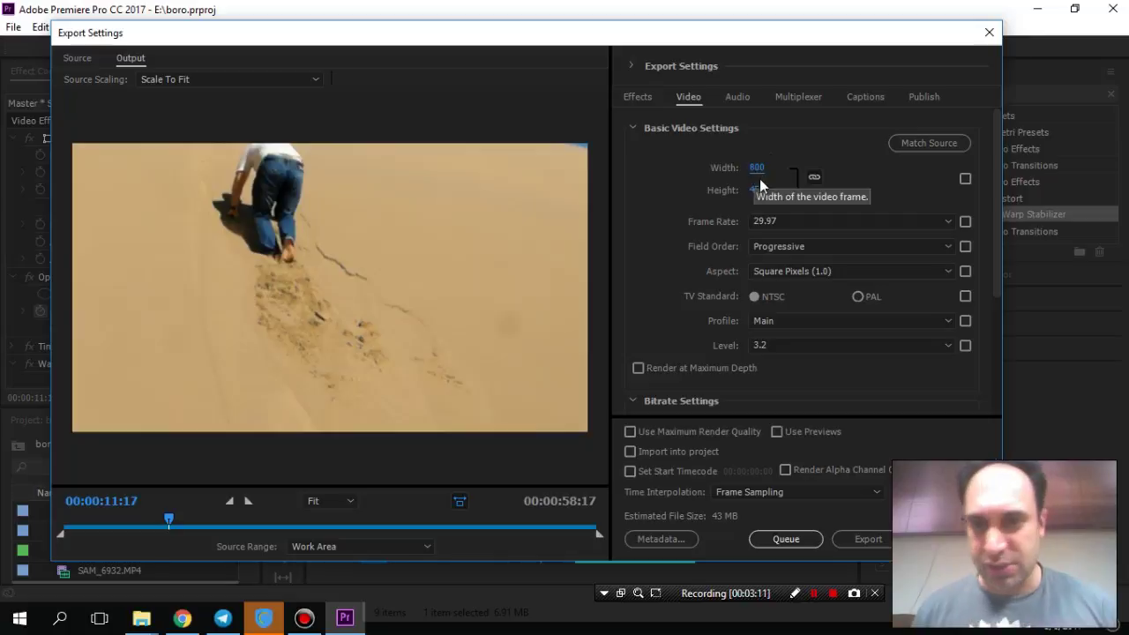
- Keep 29.97 fps and Progressive field order, and enable Render at Maximum Depth
left_click(778, 220)
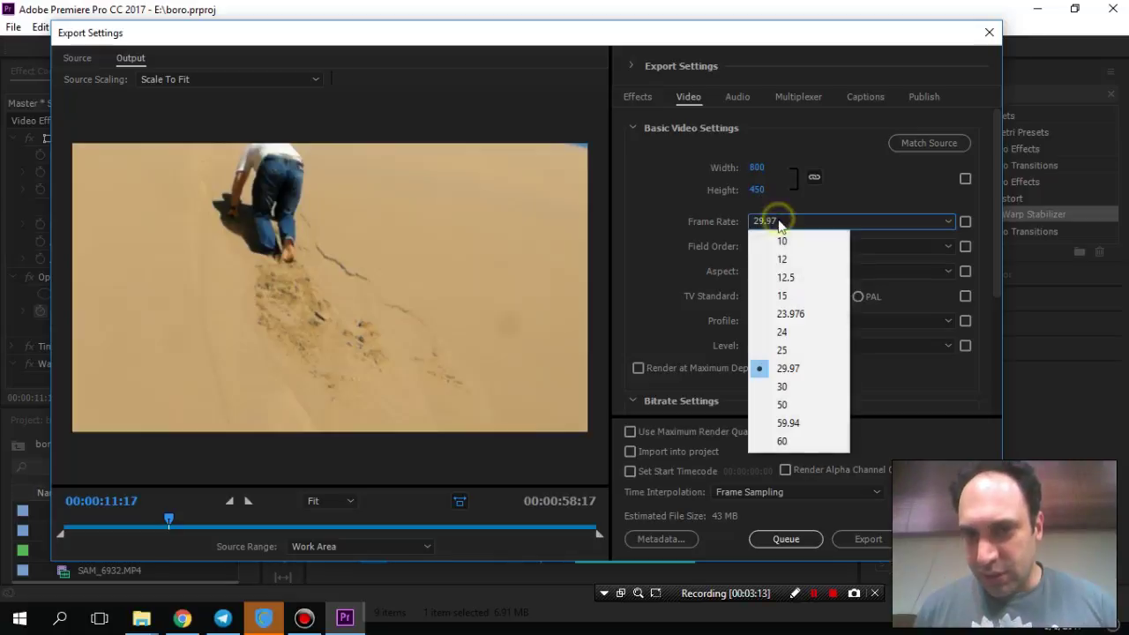
left_click(800, 369)
left_click(829, 247)
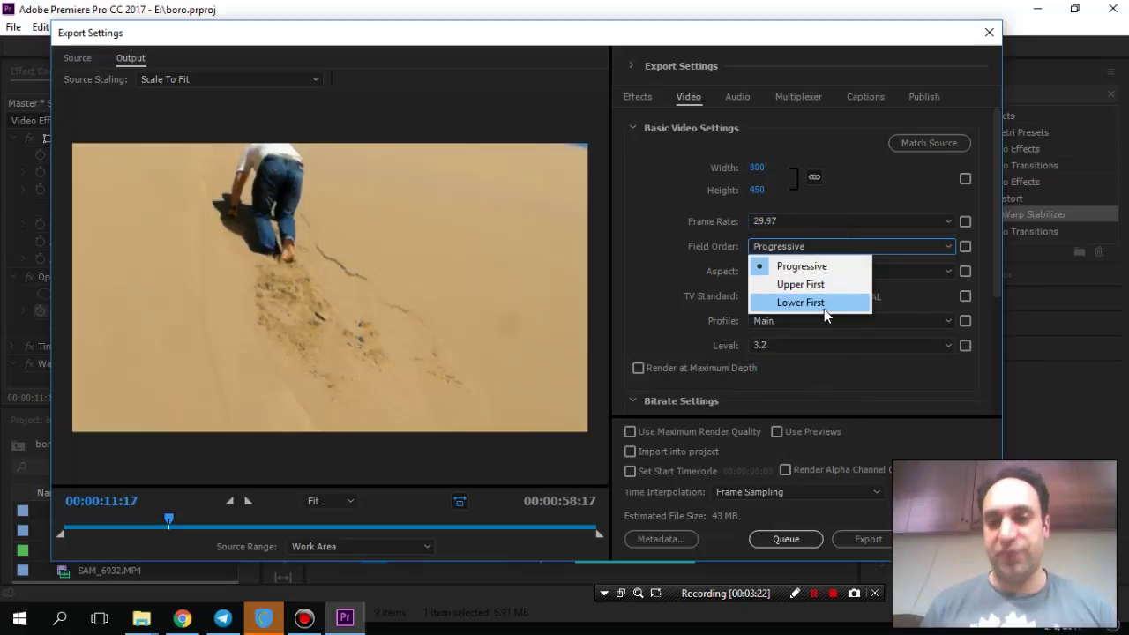
left_click(865, 200)
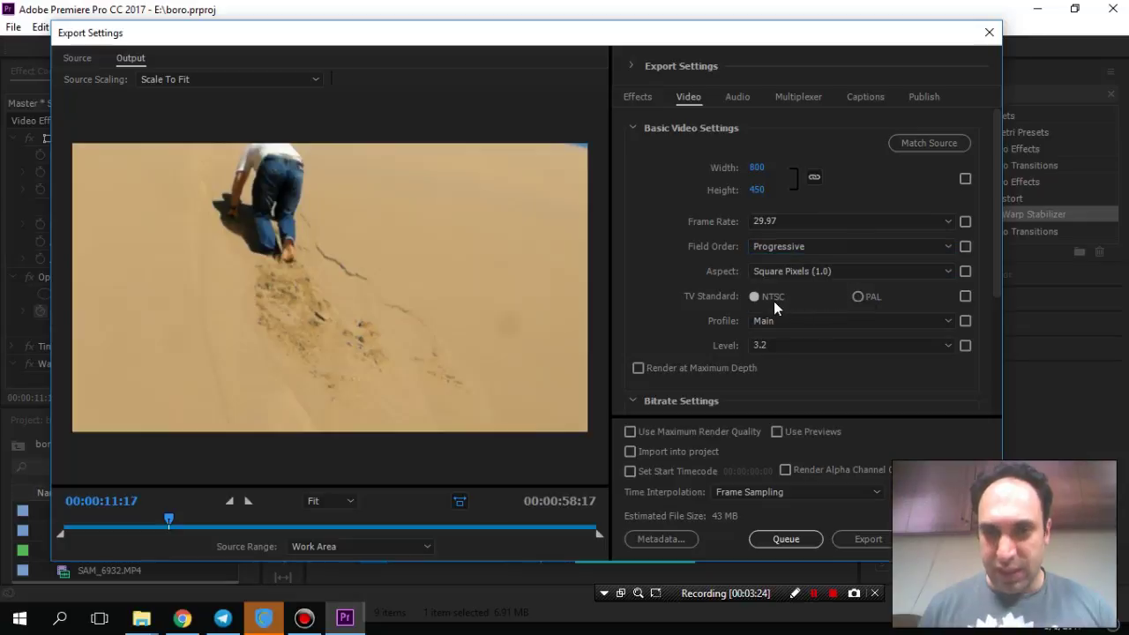
left_click(680, 368)
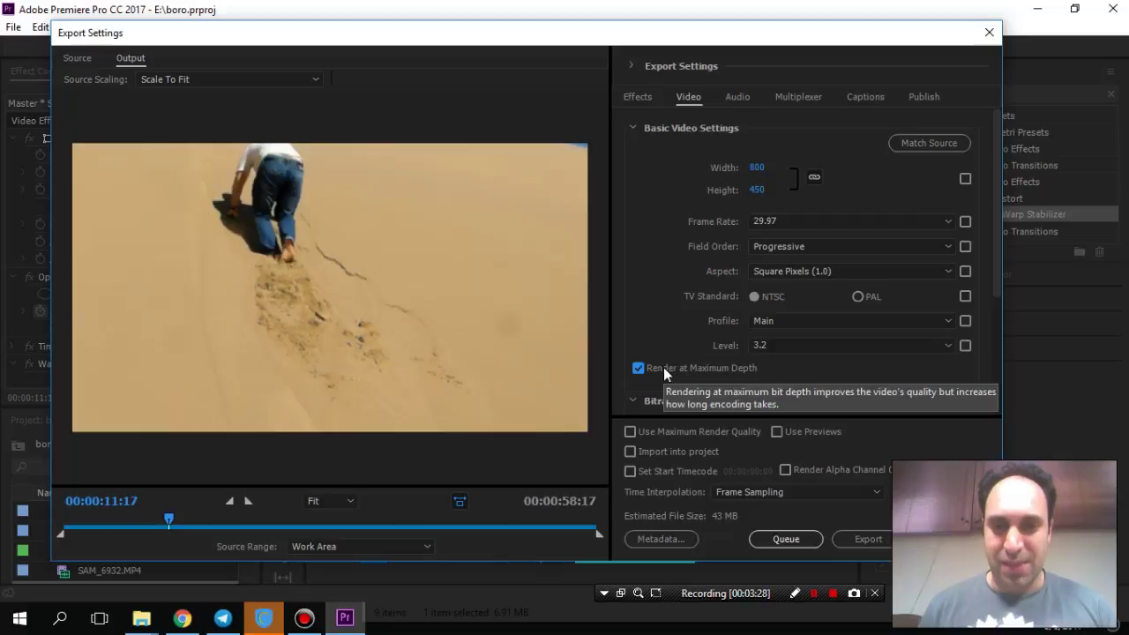
- Change Bitrate Encoding from VBR, 1 pass to CBR
left_click(631, 129)
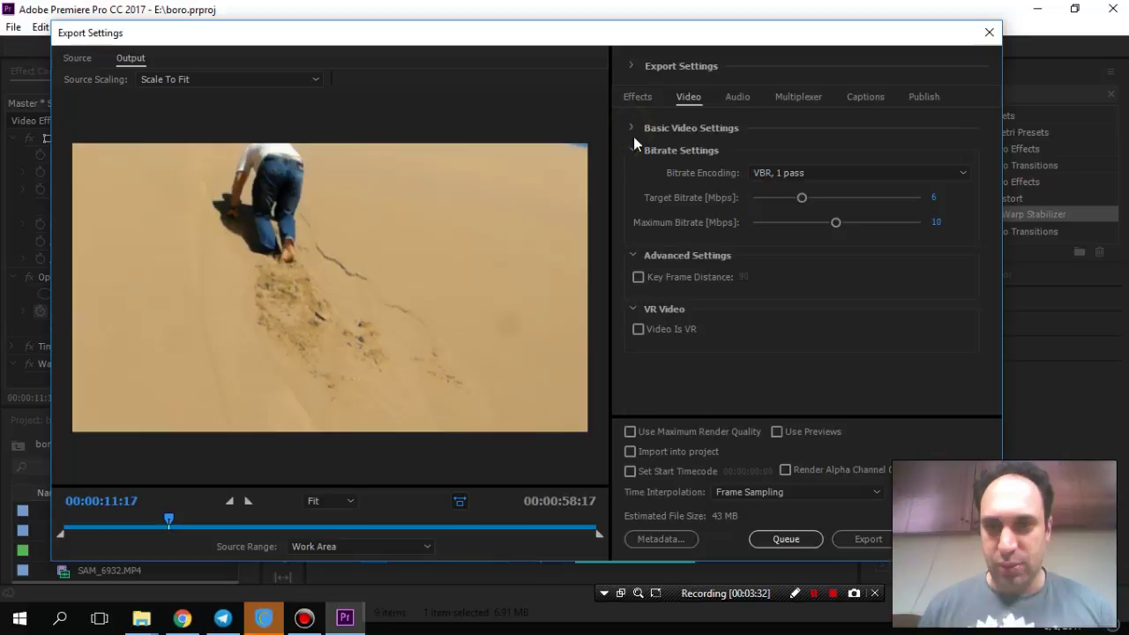
left_click(814, 173)
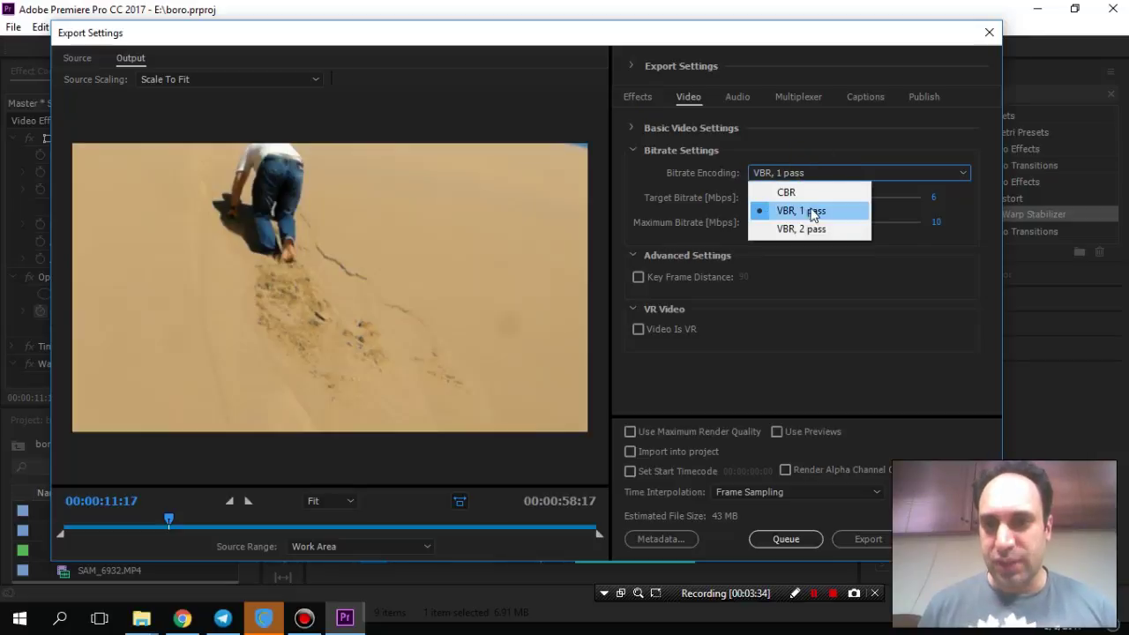
left_click(978, 234)
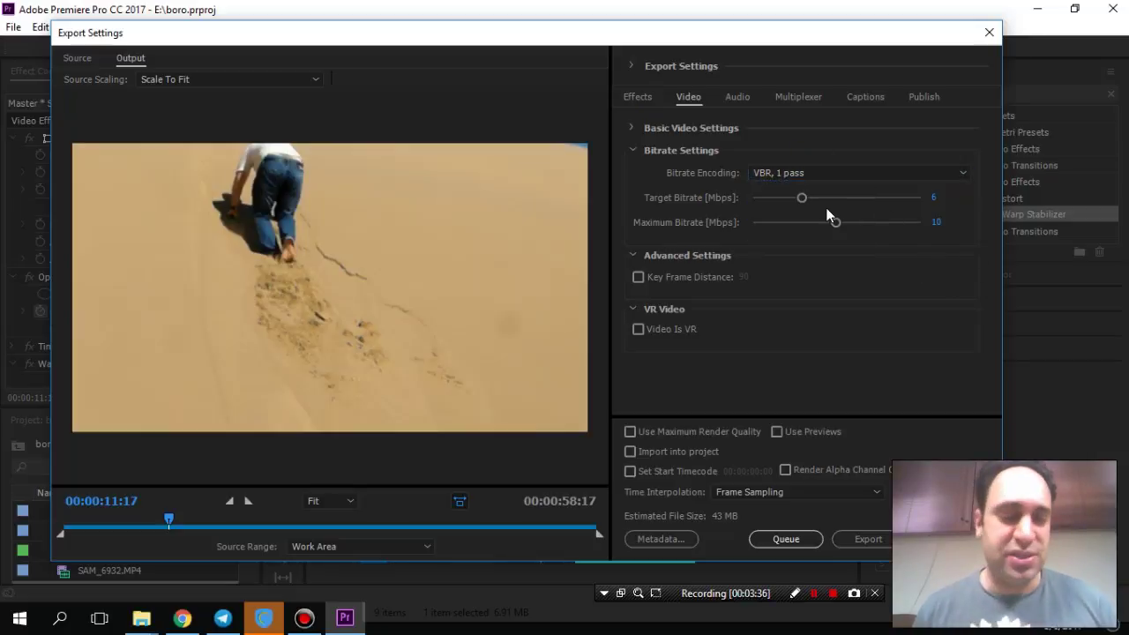
left_click(815, 174)
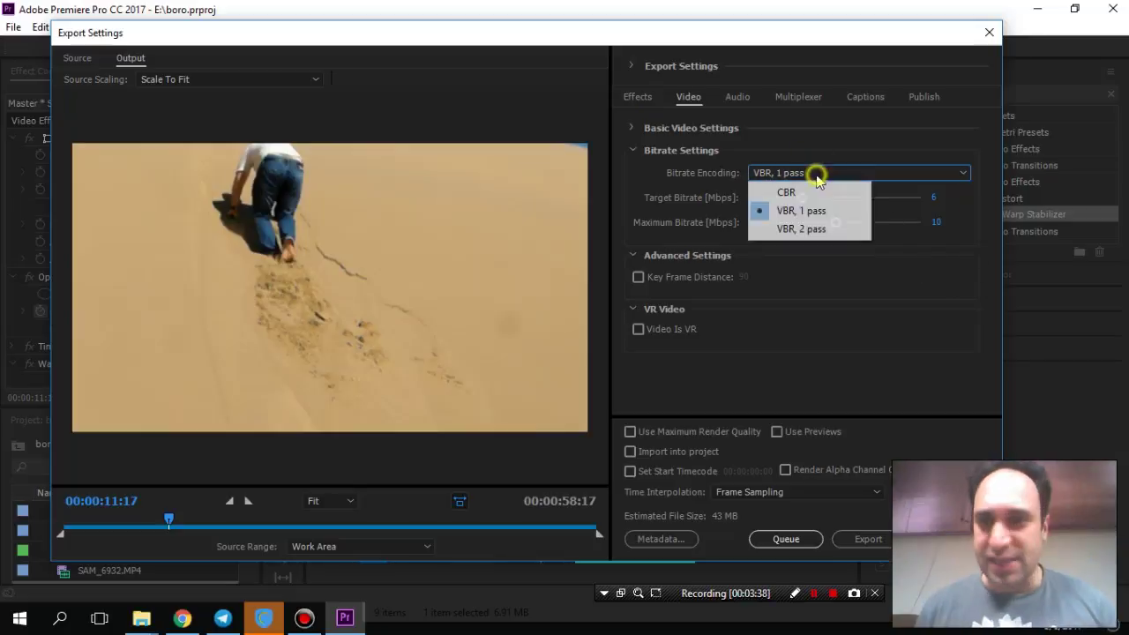
left_click(818, 191)
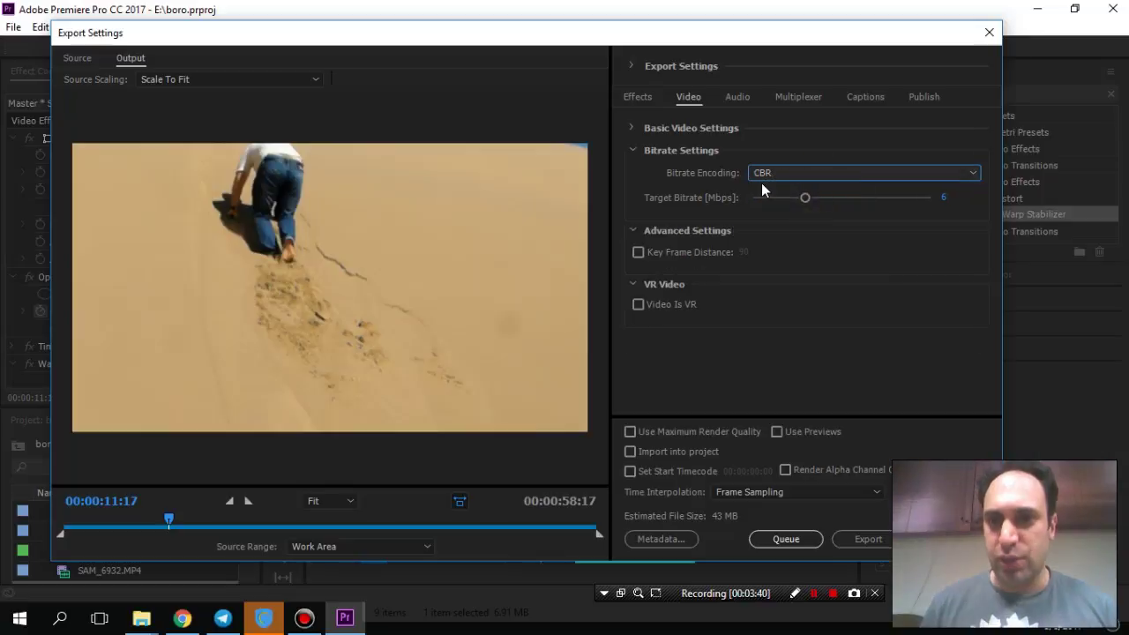
- Set the target bitrate to 0.8 Mbps and enable Use Maximum Render Quality
left_click(943, 196)
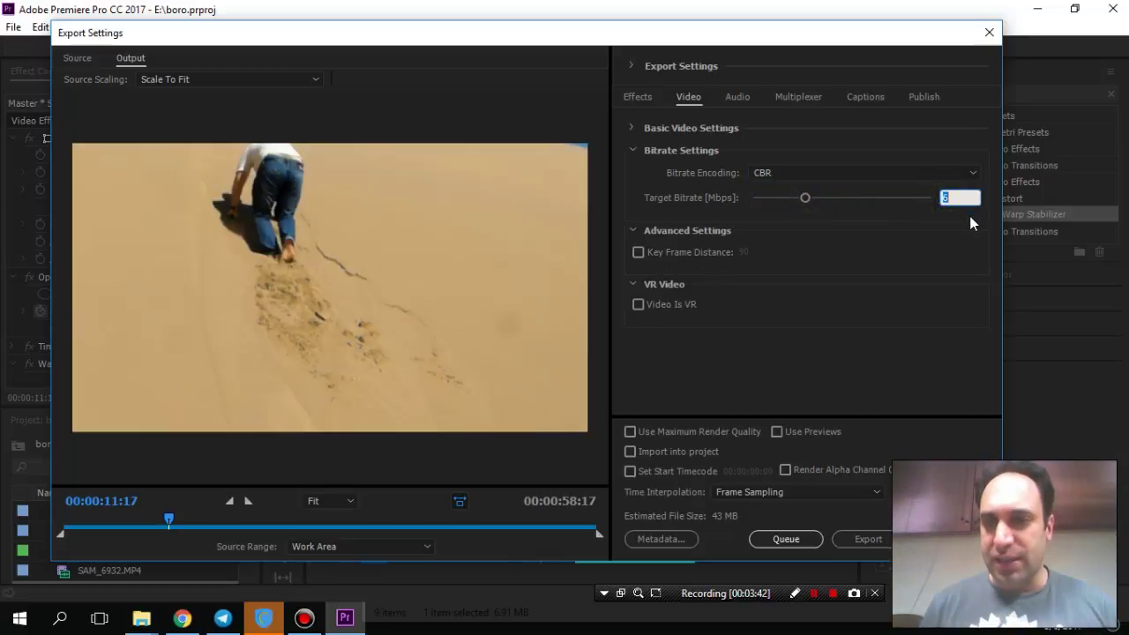
type("1")
key("Return")
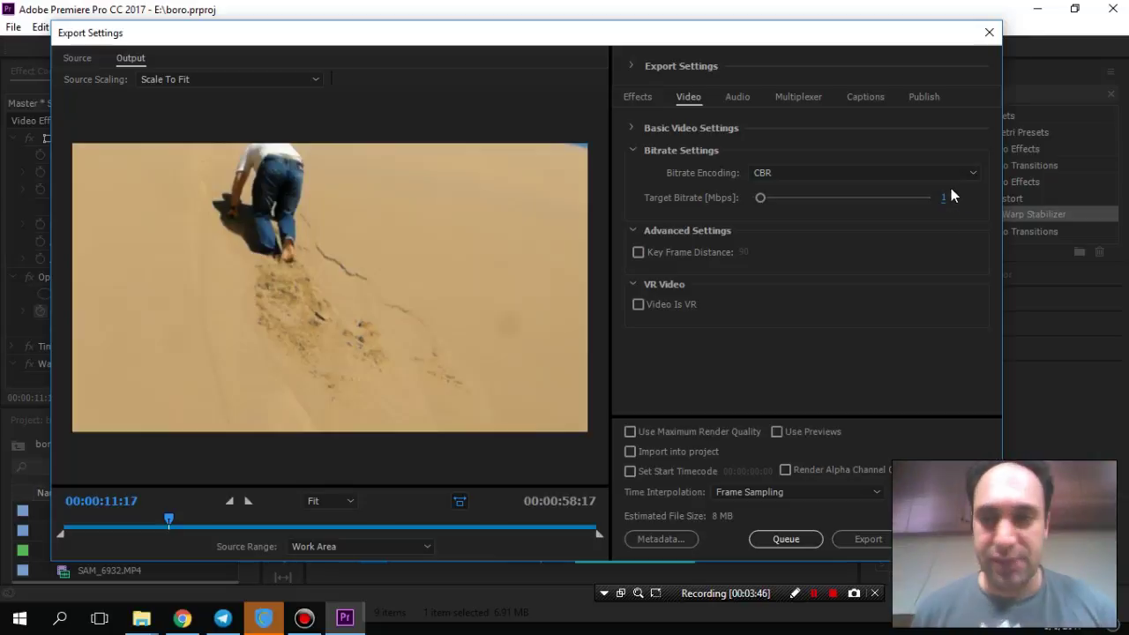
left_click(942, 200)
type("0.8")
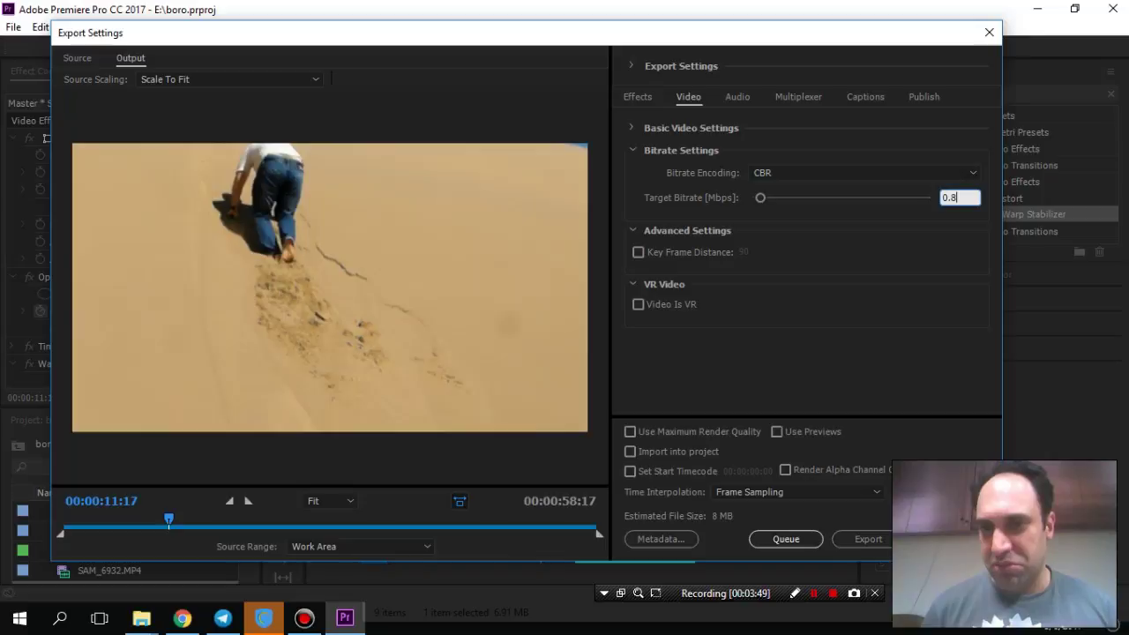
key("Return")
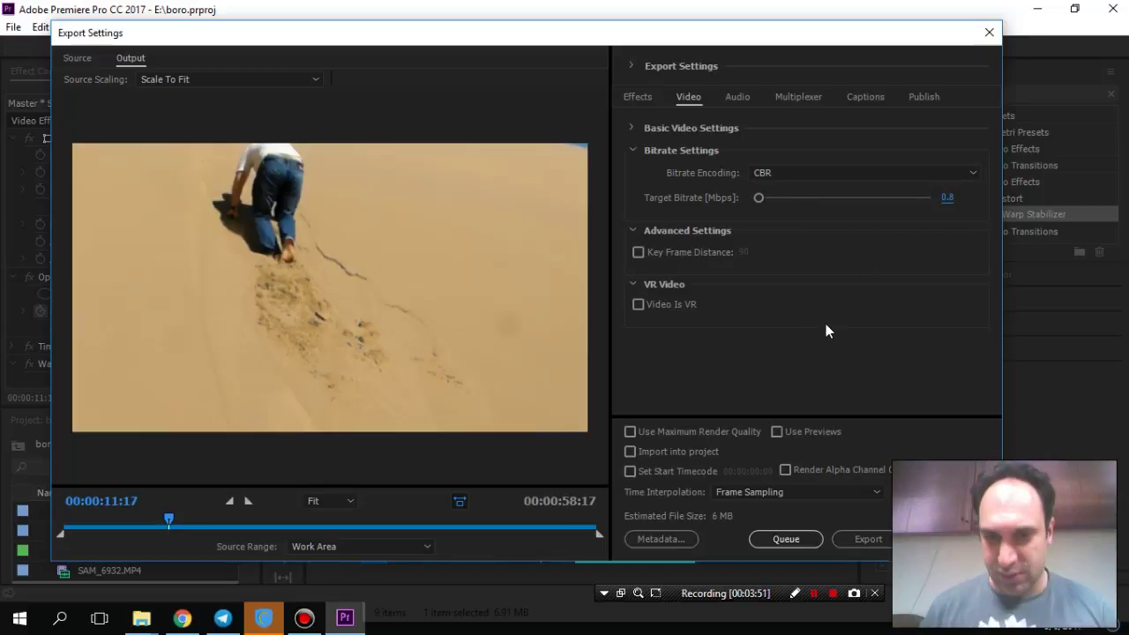
left_click(717, 433)
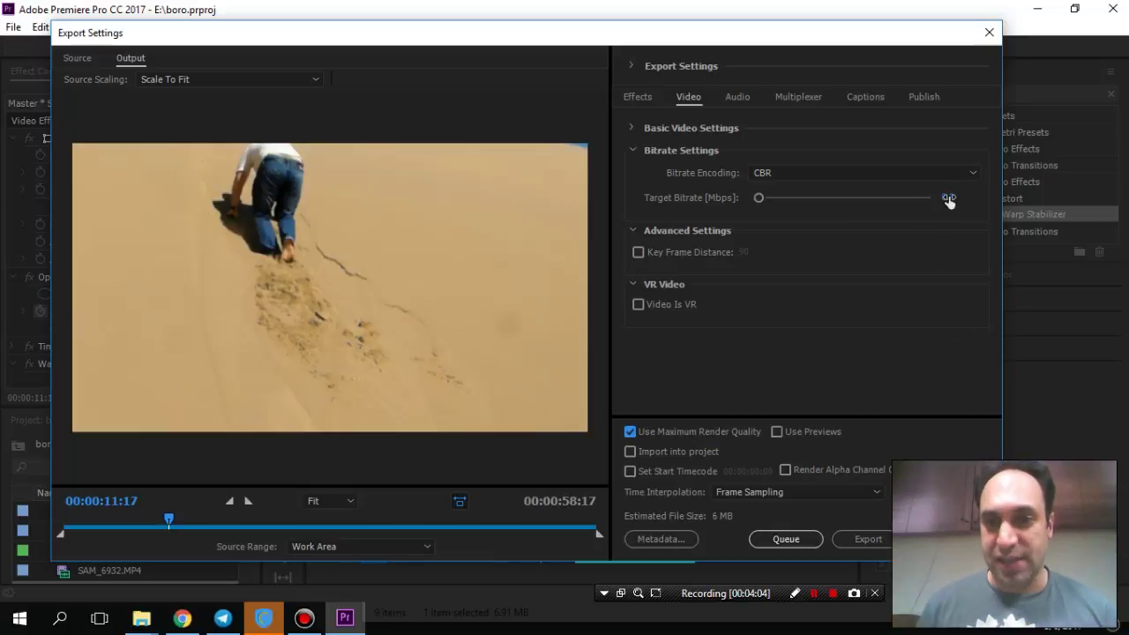
- Give the AAC stereo audio a 44100 Hz sample rate and 128 kbps bitrate
left_click(740, 96)
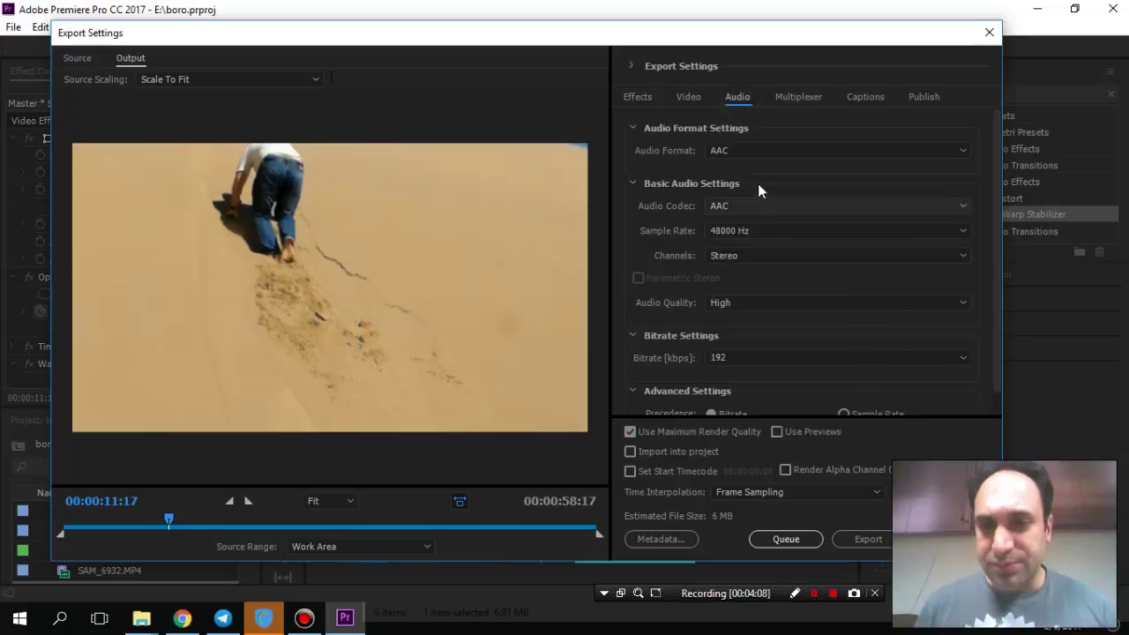
left_click(753, 230)
left_click(755, 268)
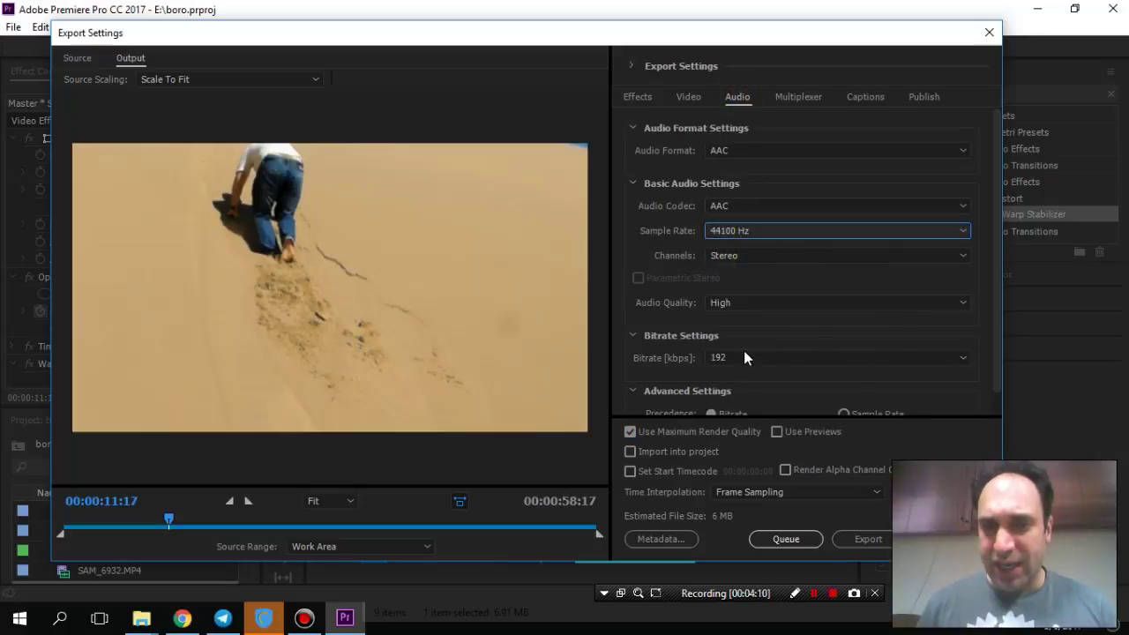
left_click(744, 355)
left_click(1015, 245)
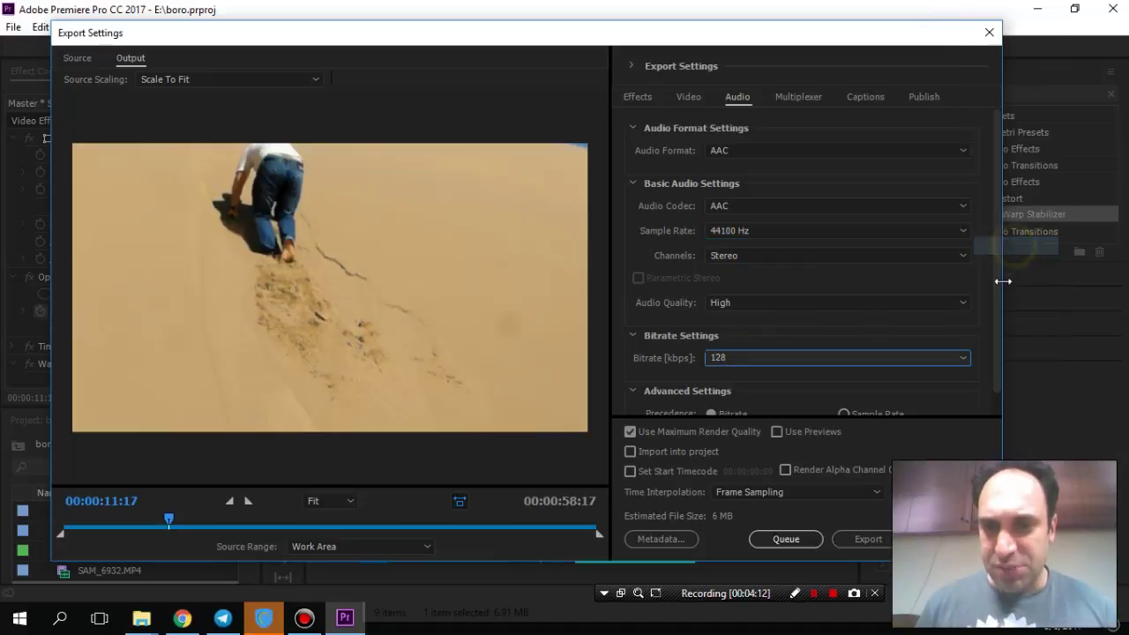
left_click_drag(1000, 299, 997, 333)
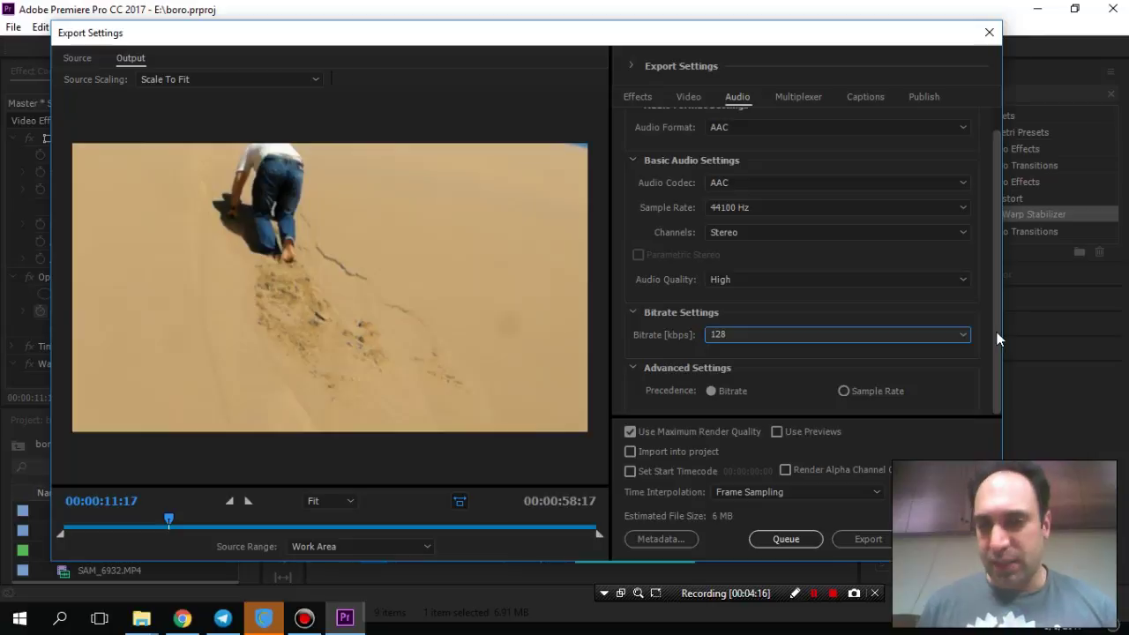
left_click_drag(998, 339, 986, 294)
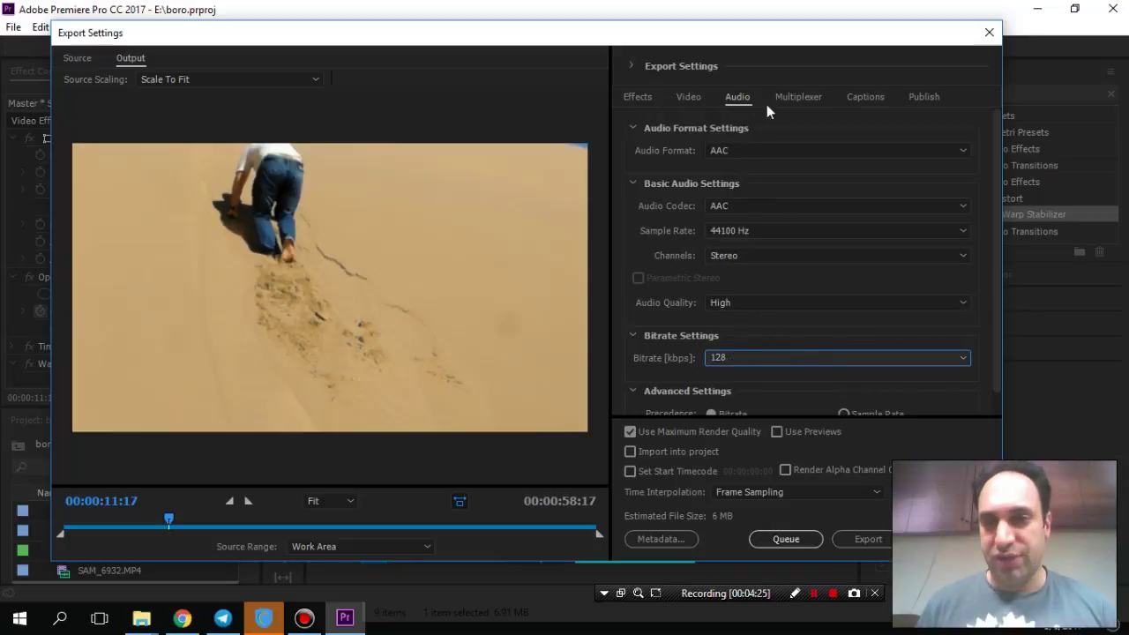
left_click(692, 100)
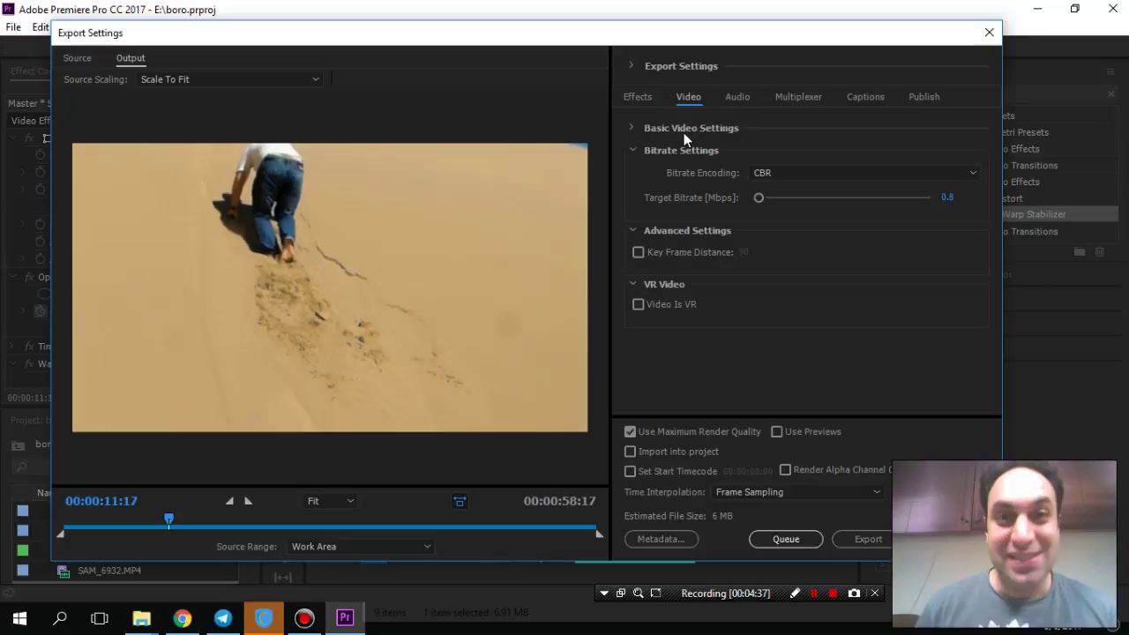
- Resize the video to 640 width (360 height) and change the frame rate to 25 fps
left_click(632, 67)
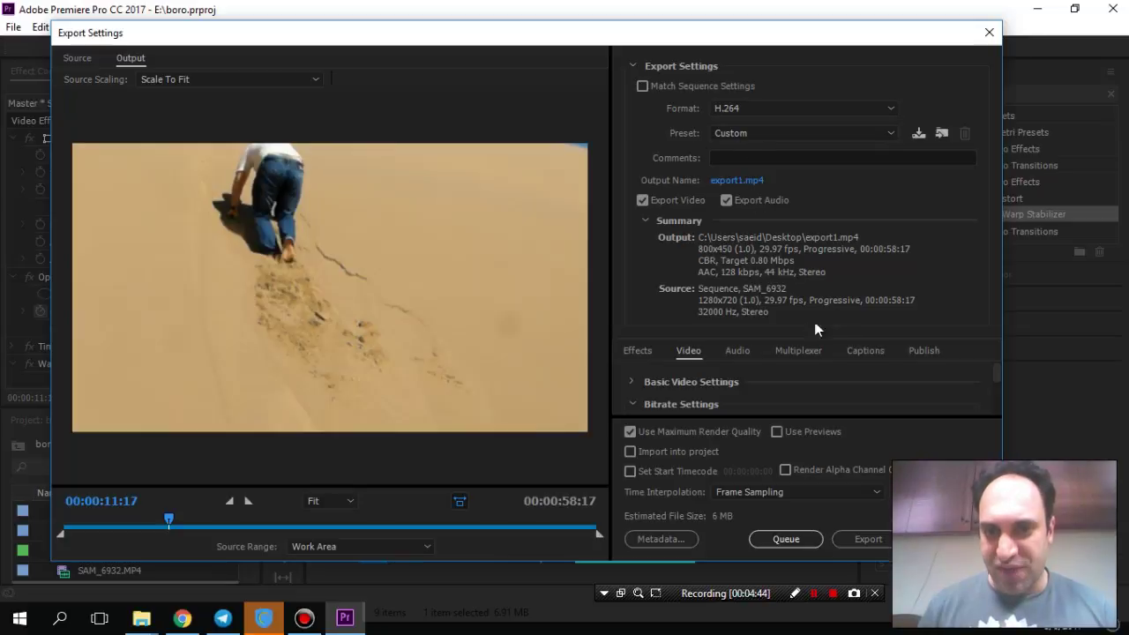
left_click(632, 68)
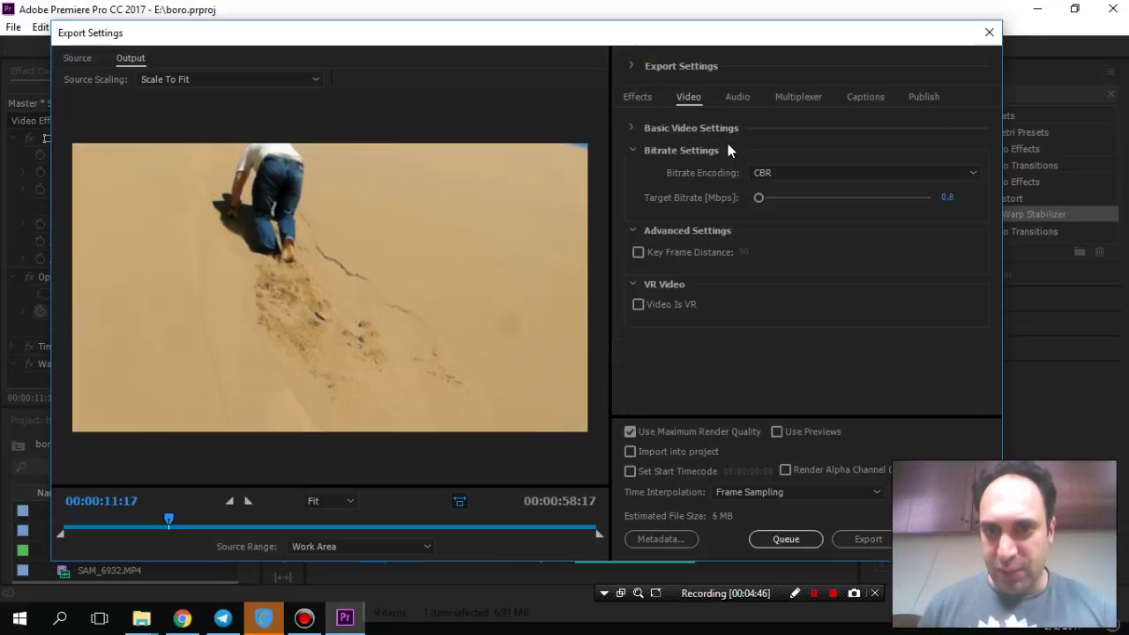
left_click(631, 128)
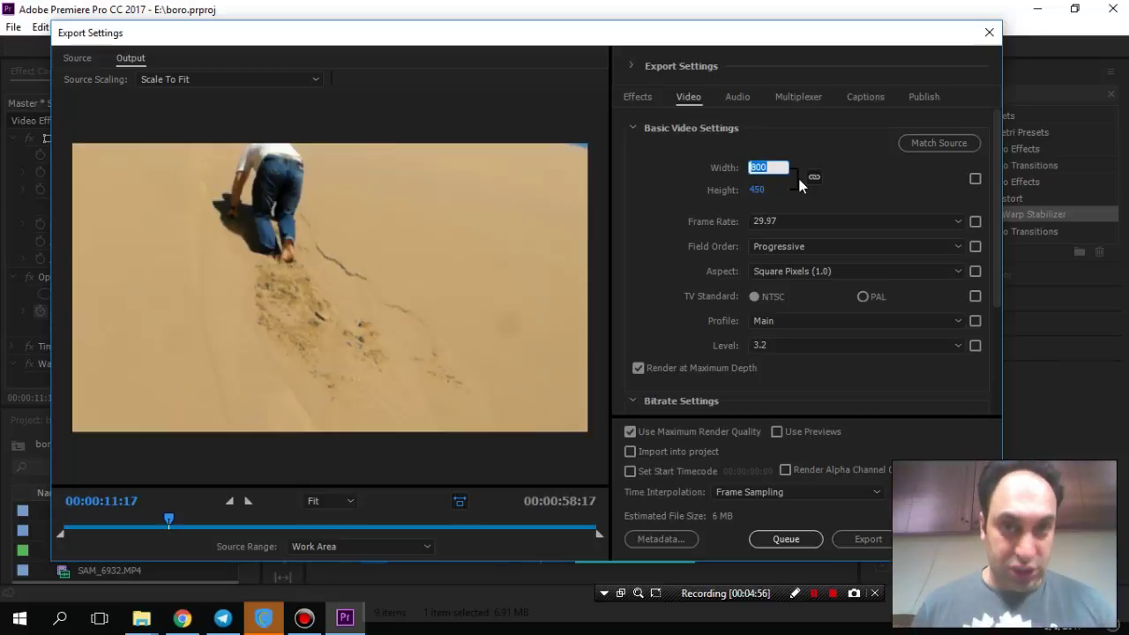
type("640")
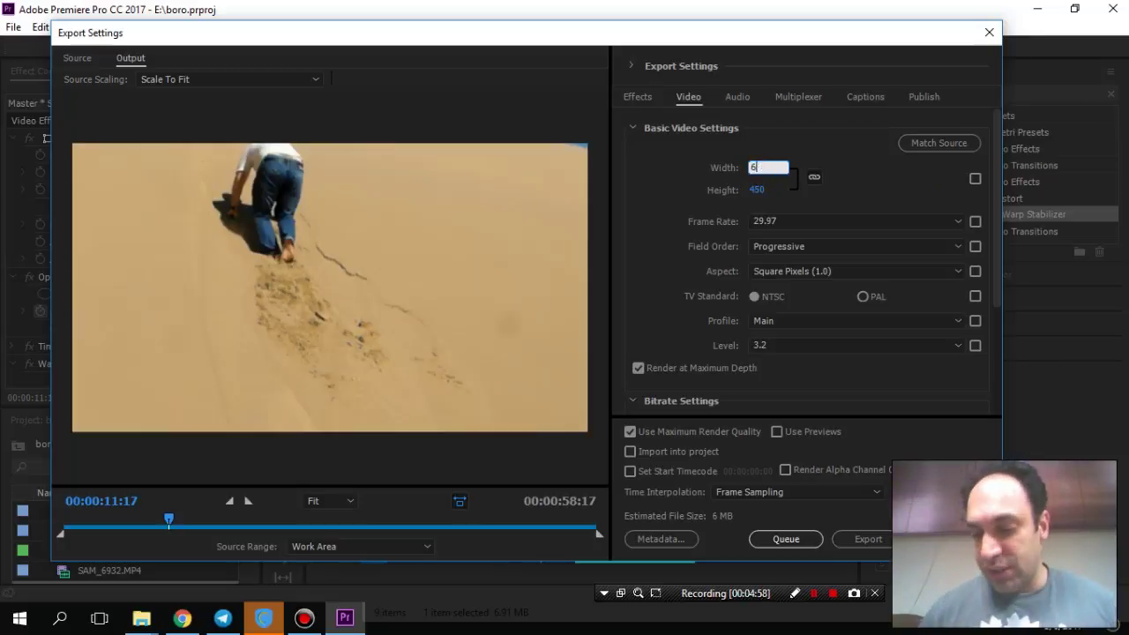
key("Return")
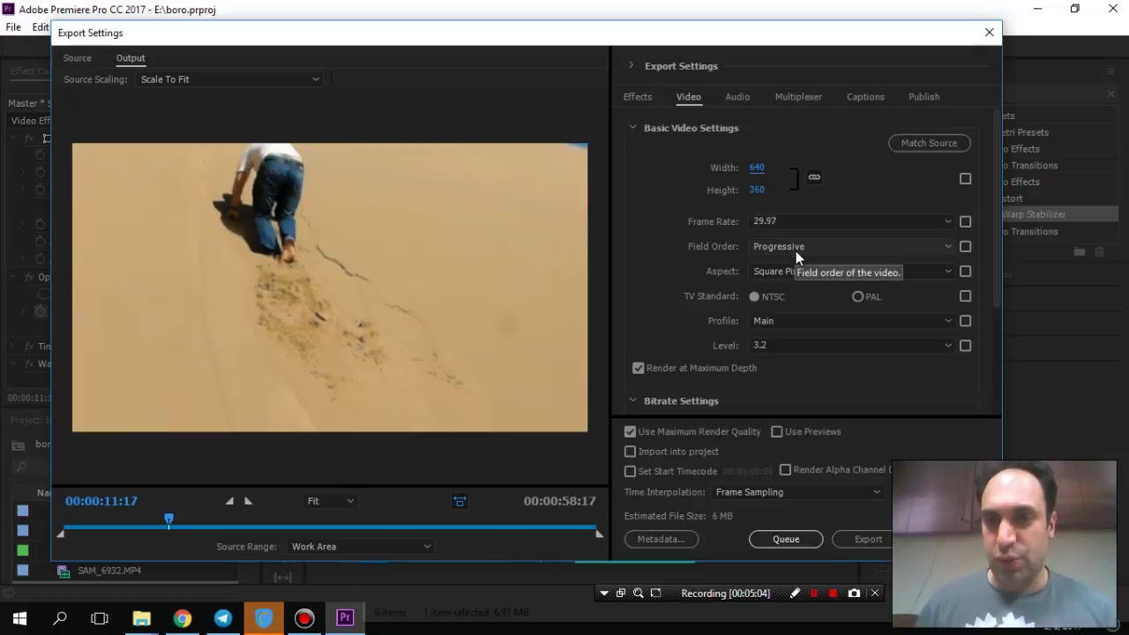
left_click(789, 223)
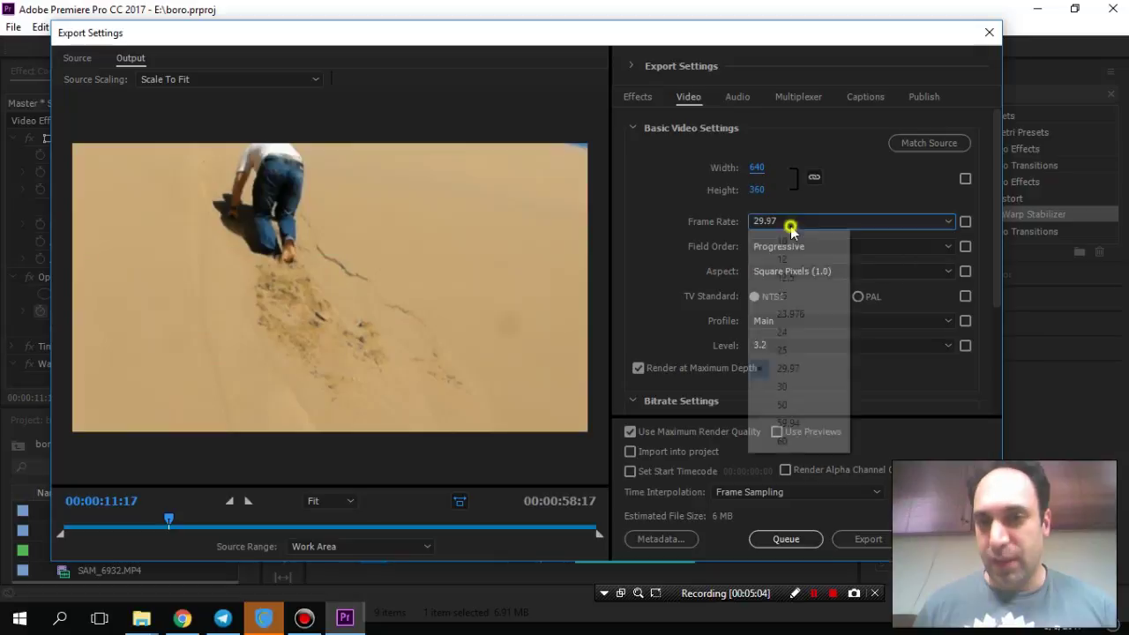
left_click(800, 351)
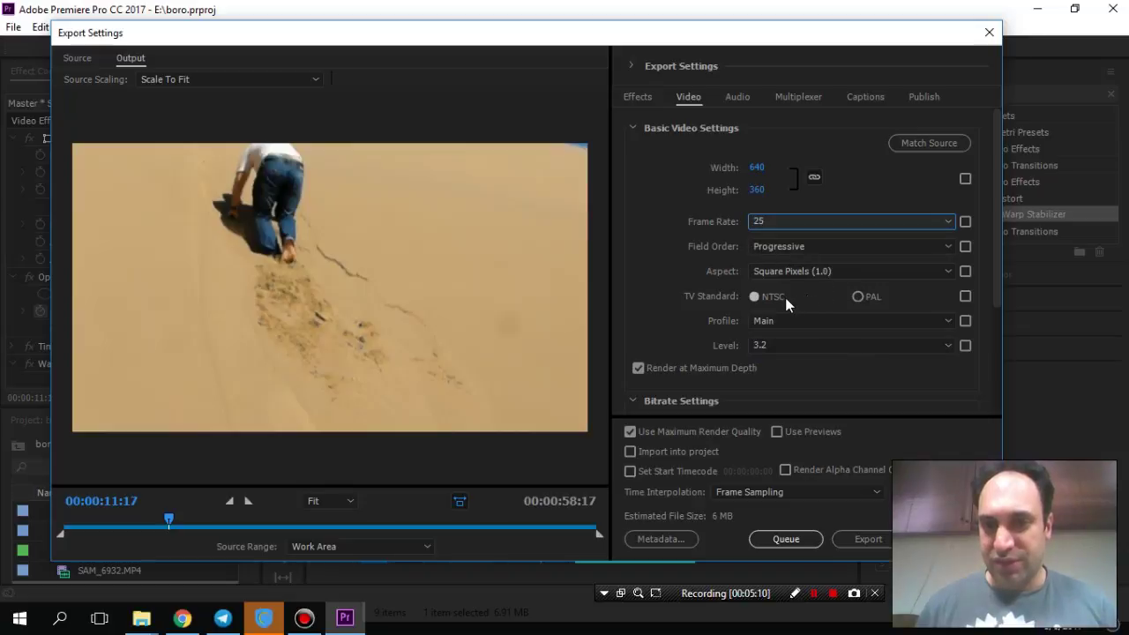
- Lower the CBR target bitrate to 0.5 Mbps, keeping audio bitrate at 128 kbps
left_click(635, 126)
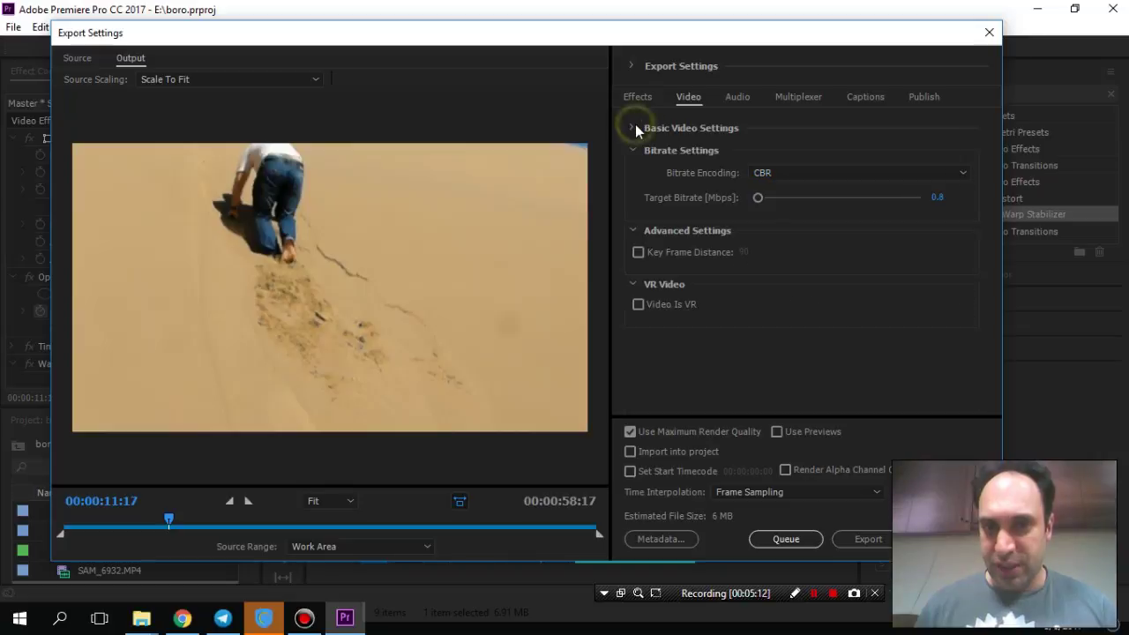
left_click(938, 197)
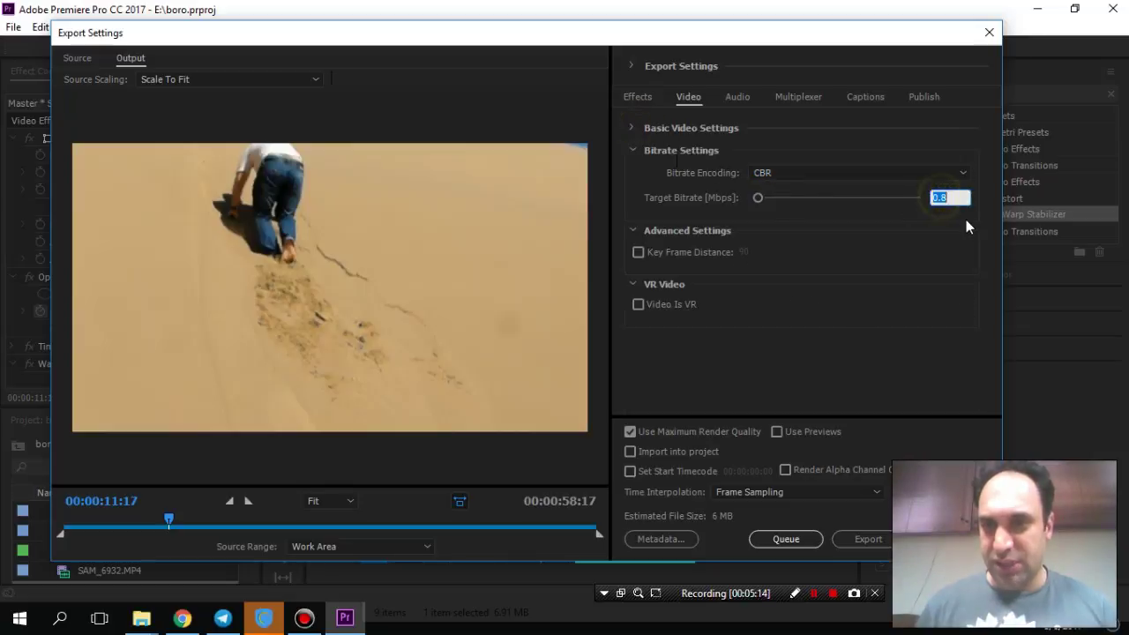
type("0.")
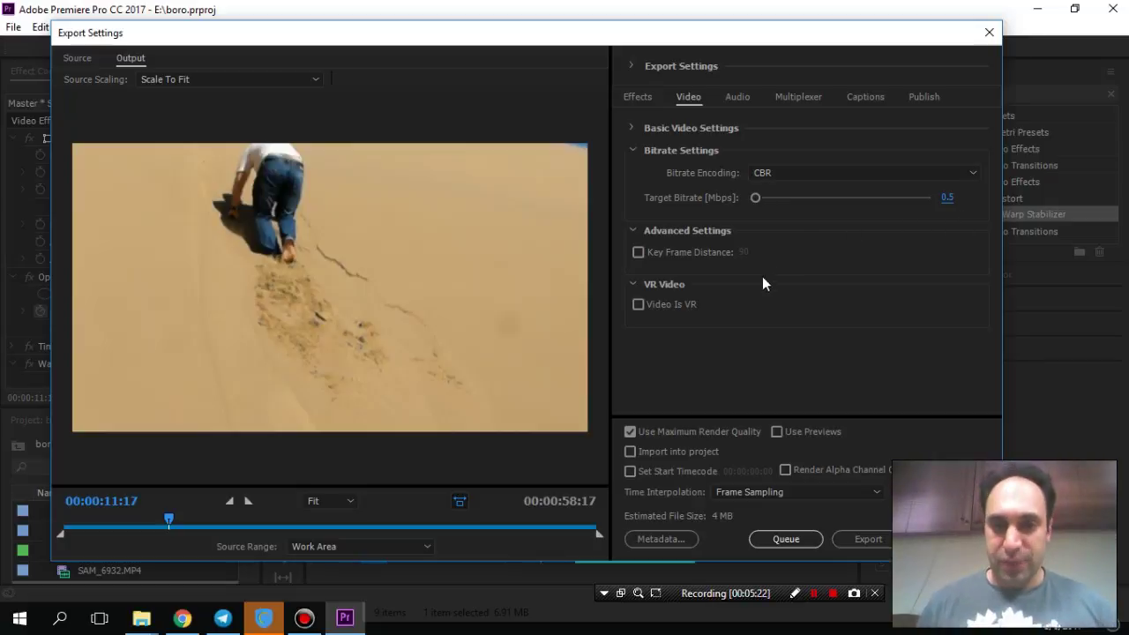
left_click(737, 96)
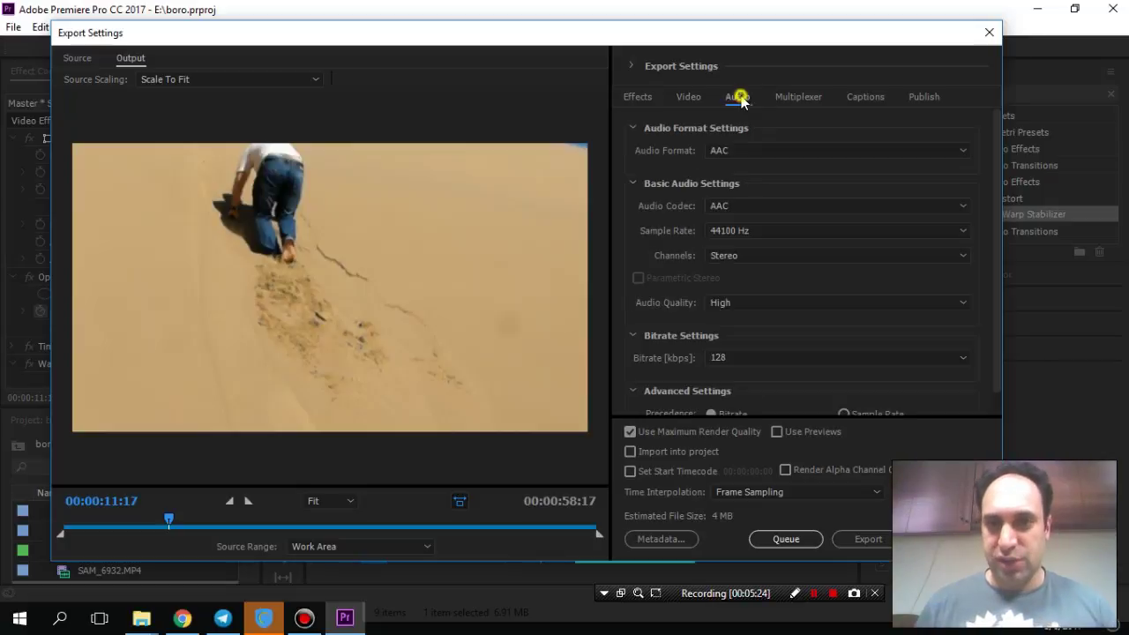
left_click(827, 357)
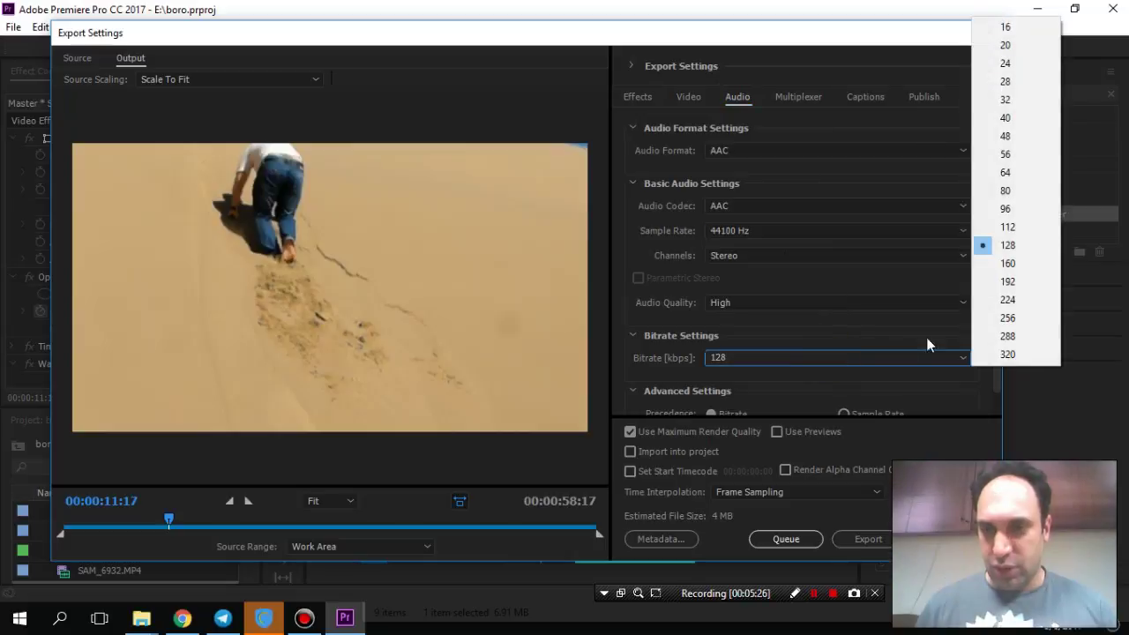
left_click(1015, 245)
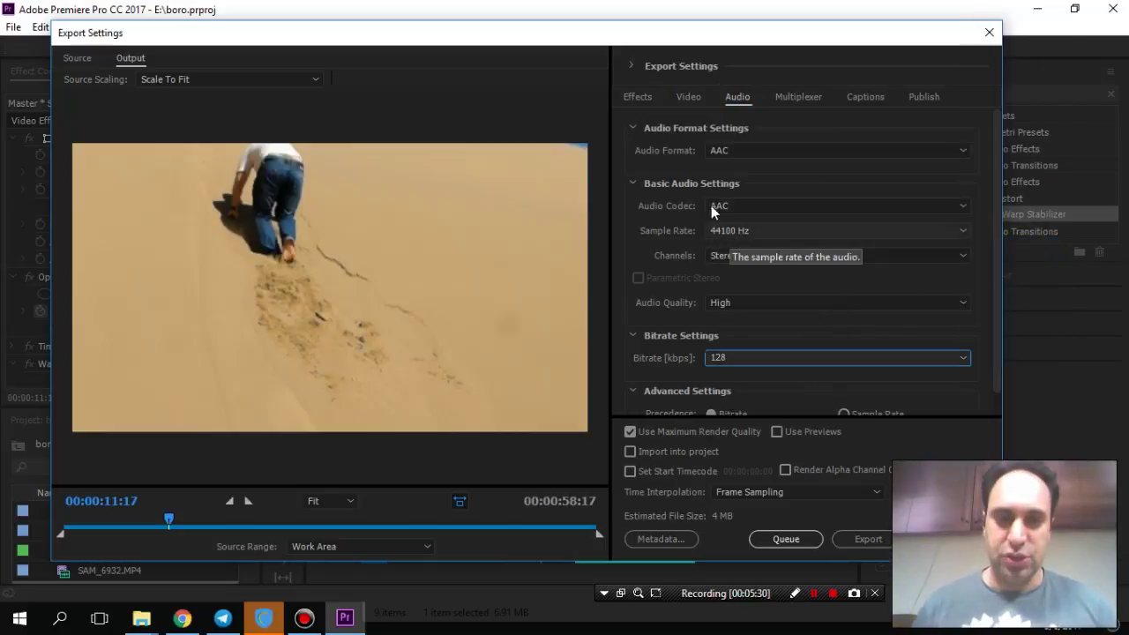
left_click(684, 95)
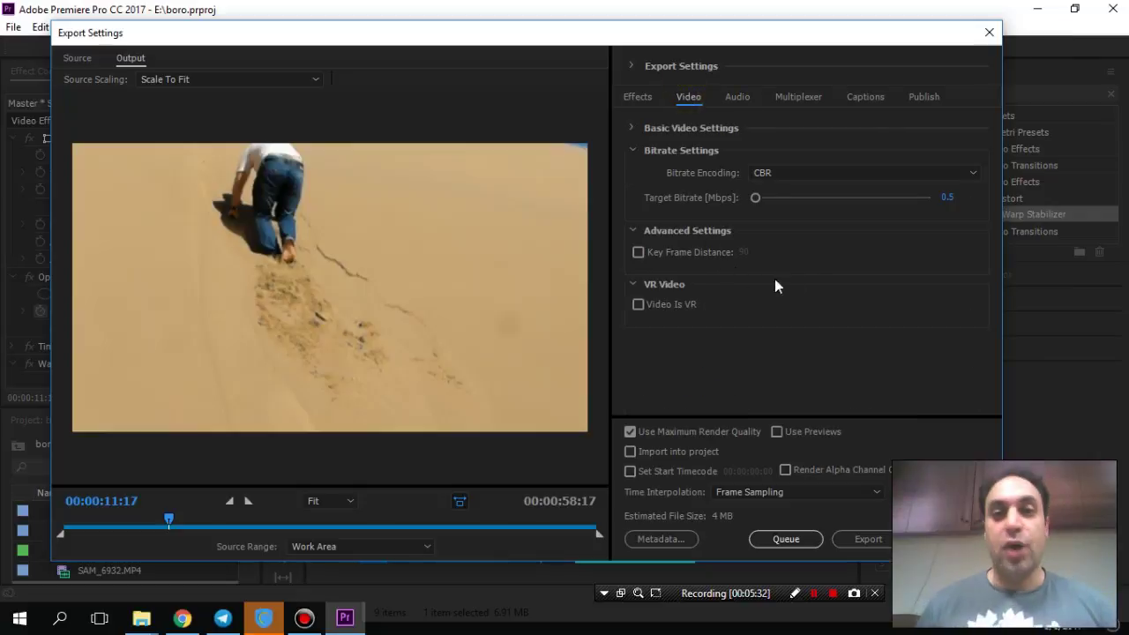
left_click(636, 98)
- Apply the HD 720p 29.97 preset (1280x720, VBR 6 Mbps), toggling Export Audio off and back on
left_click(685, 97)
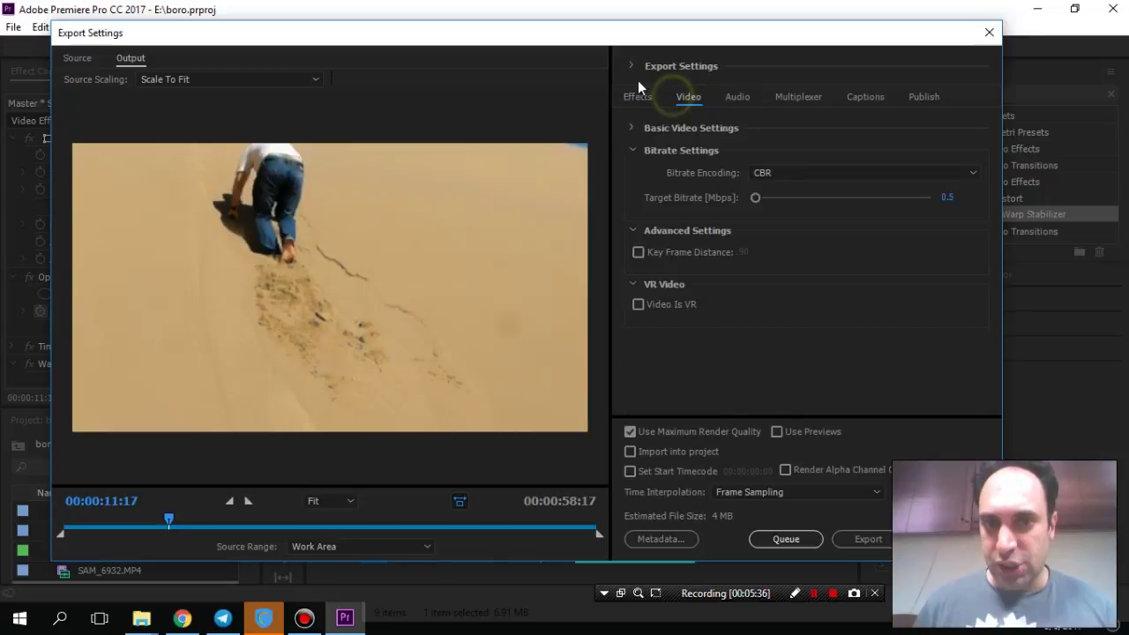
left_click(632, 67)
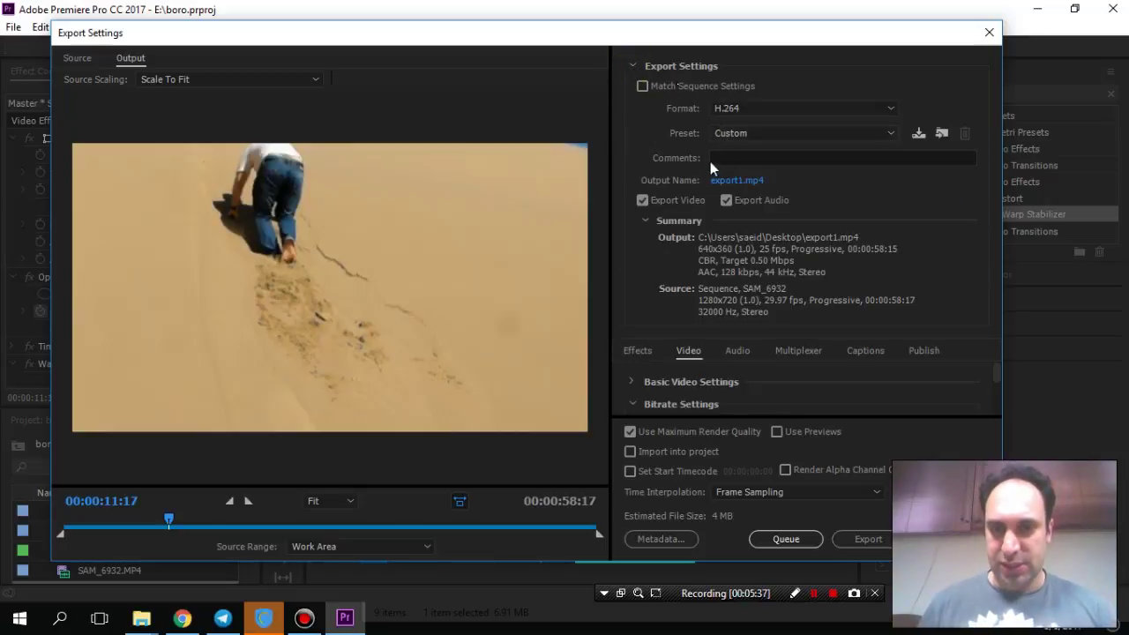
left_click(741, 133)
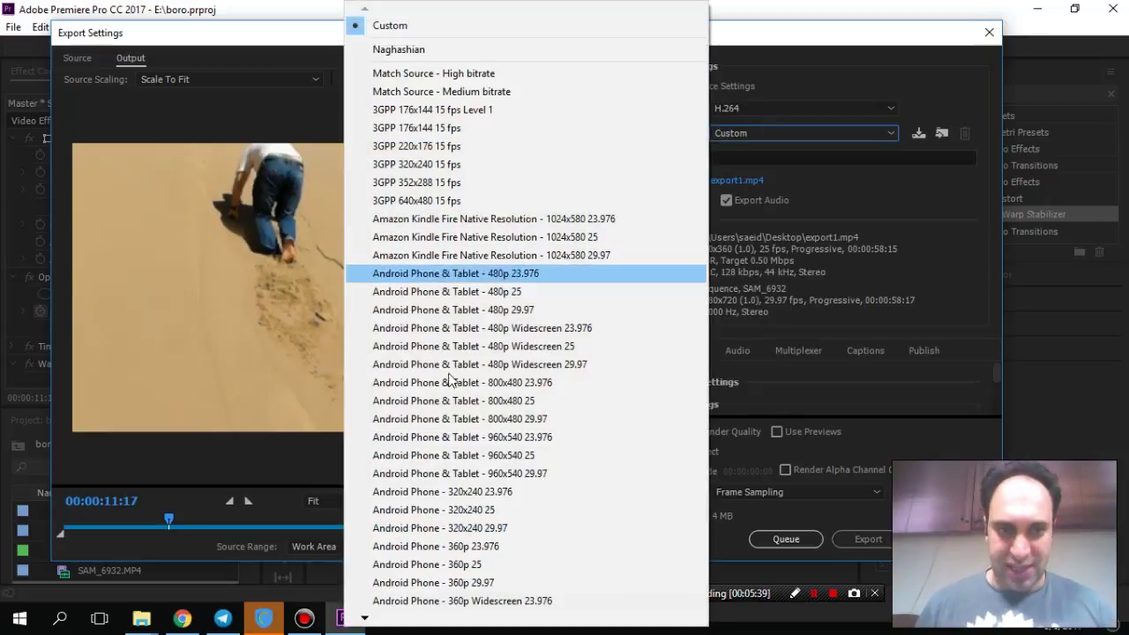
mouse_move(364, 619)
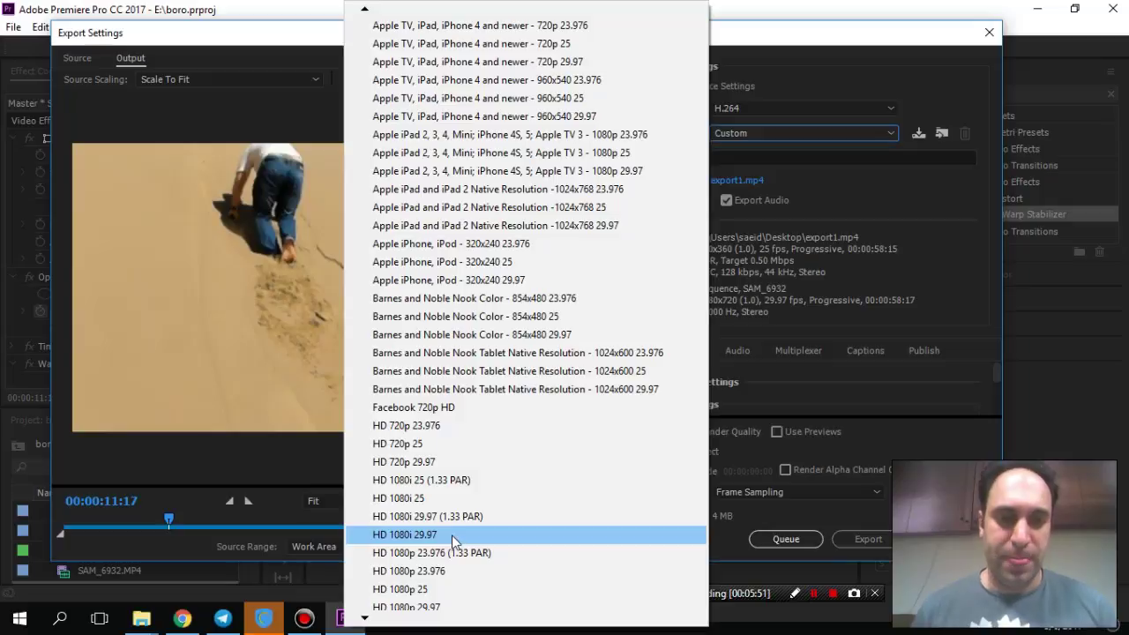
left_click(458, 466)
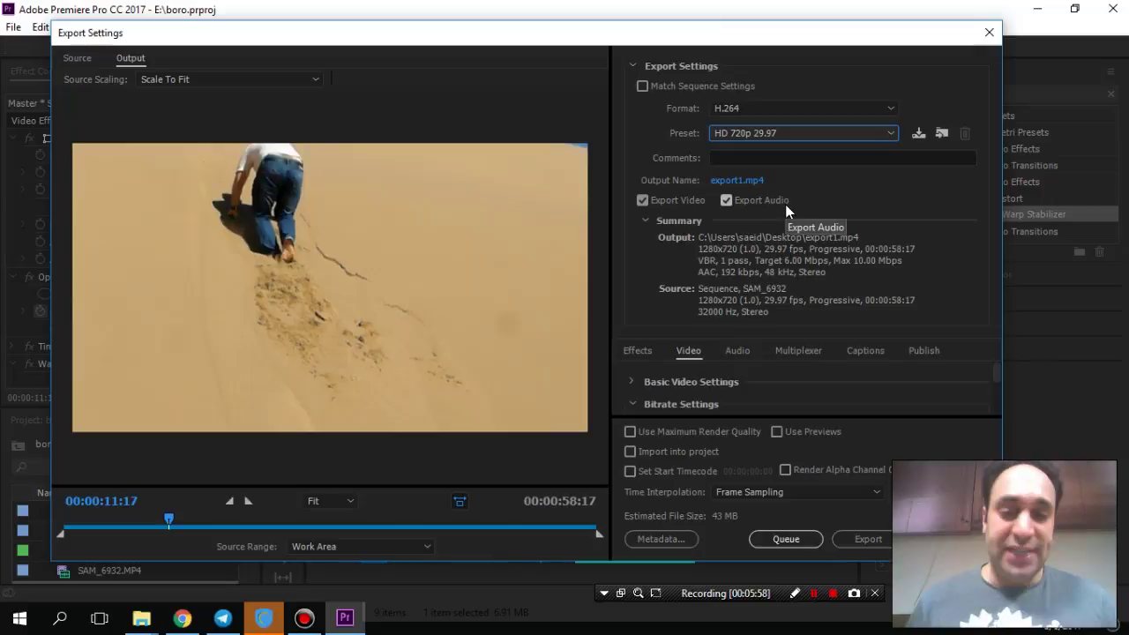
left_click(727, 202)
left_click(726, 201)
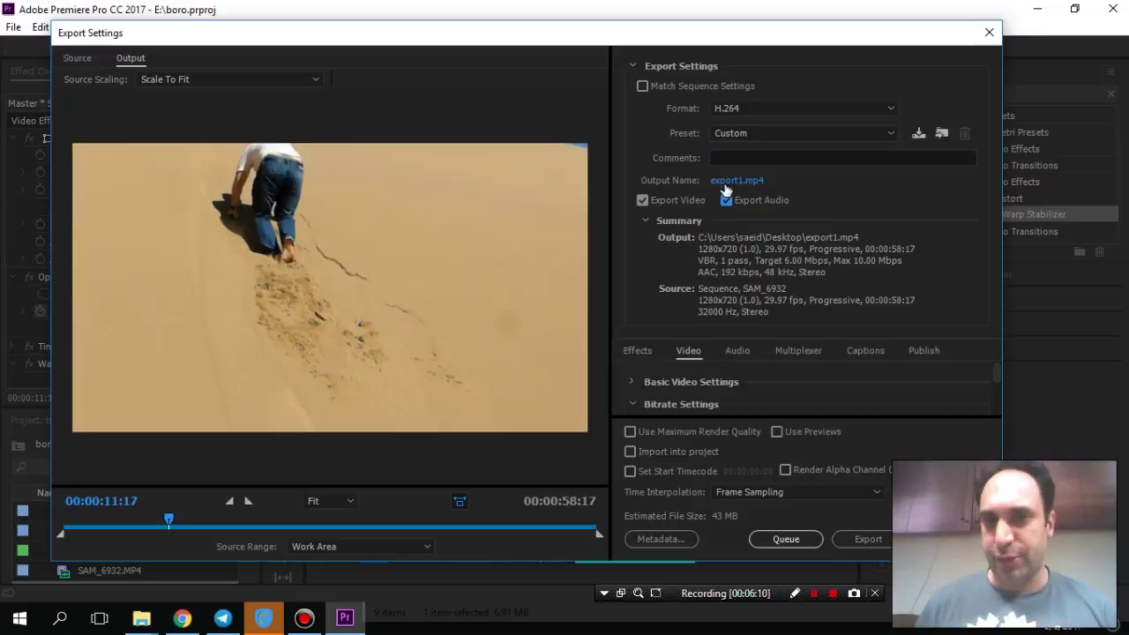
- Change the output file name's number so it saves as export2.mp4 on the Desktop
left_click(723, 180)
left_click(221, 438)
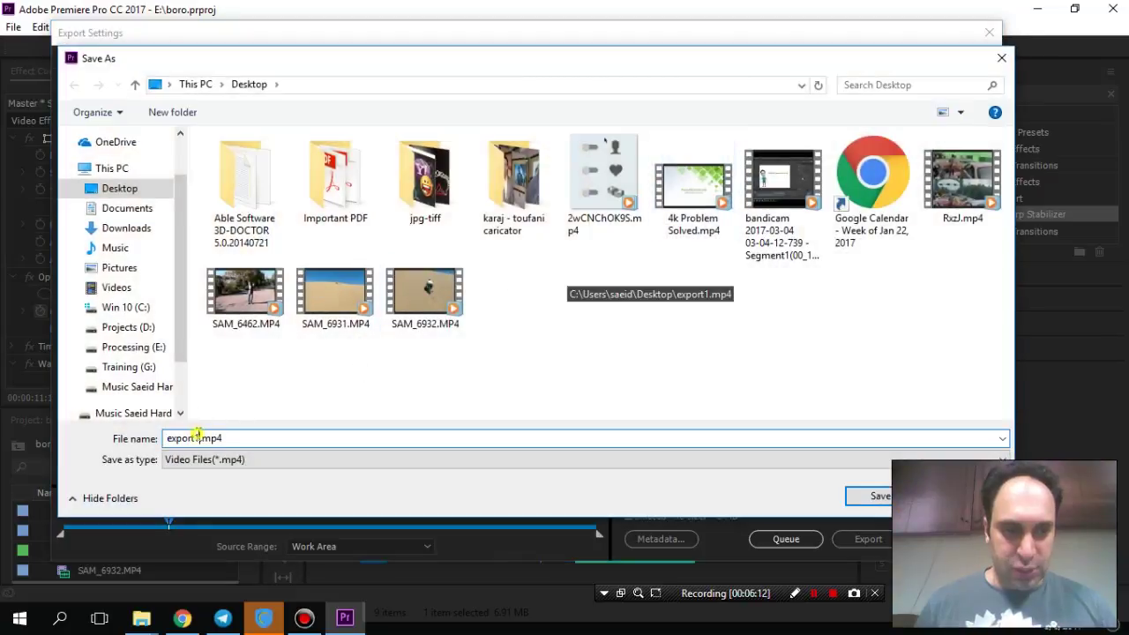
key("Left")
key("Left")
key("Left")
key("BackSpace")
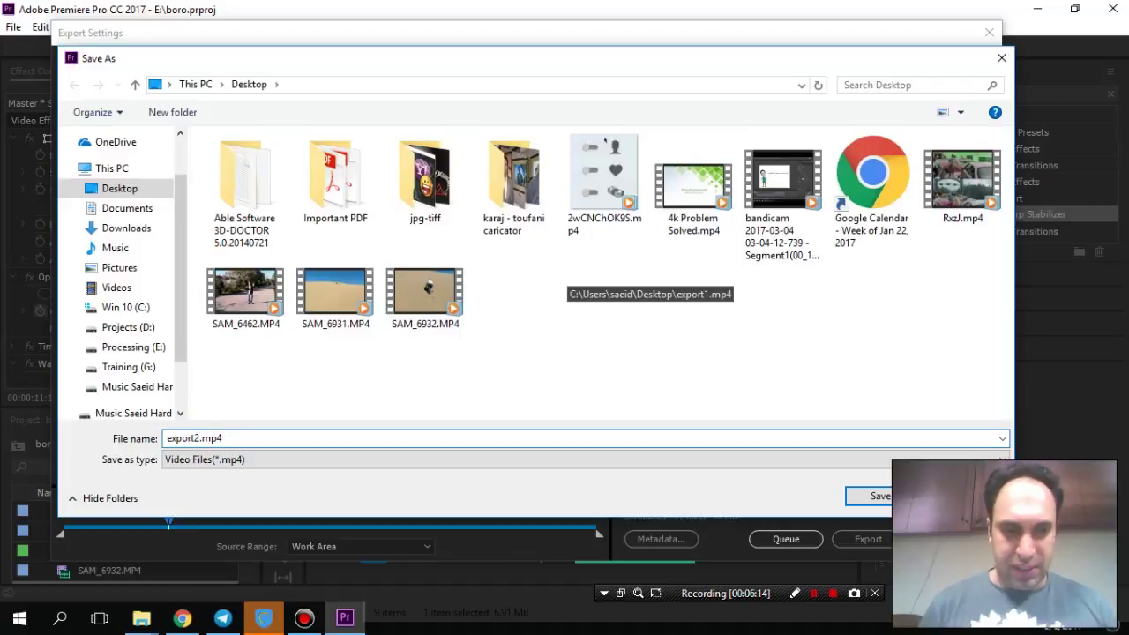
key("Return")
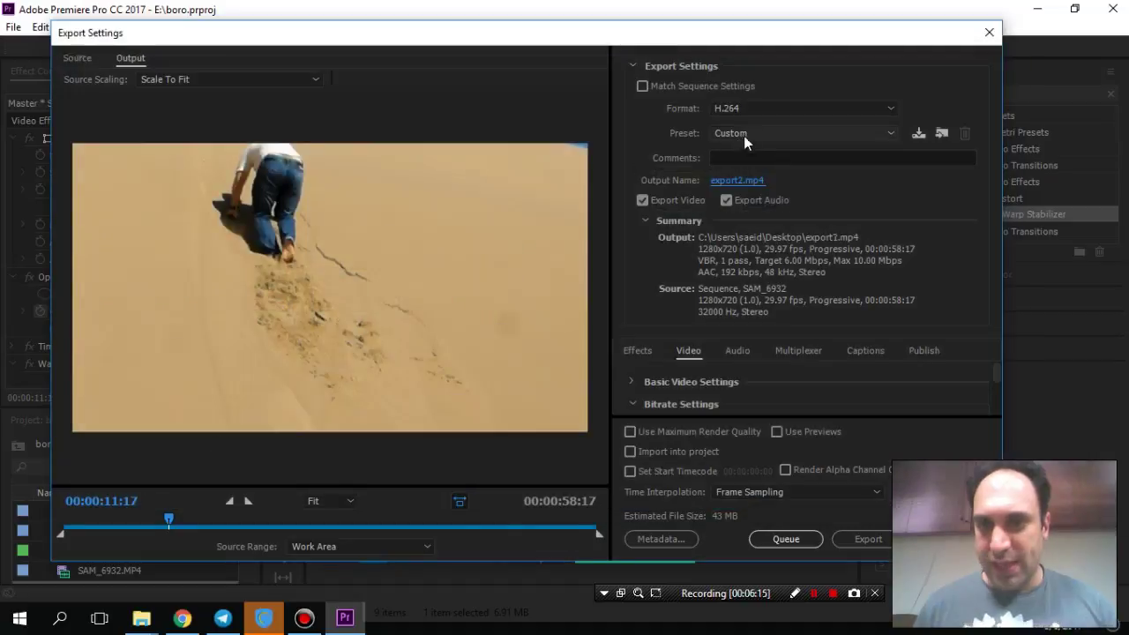
- Turn on Render at Maximum Depth for the 720p export
left_click(633, 66)
left_click(632, 128)
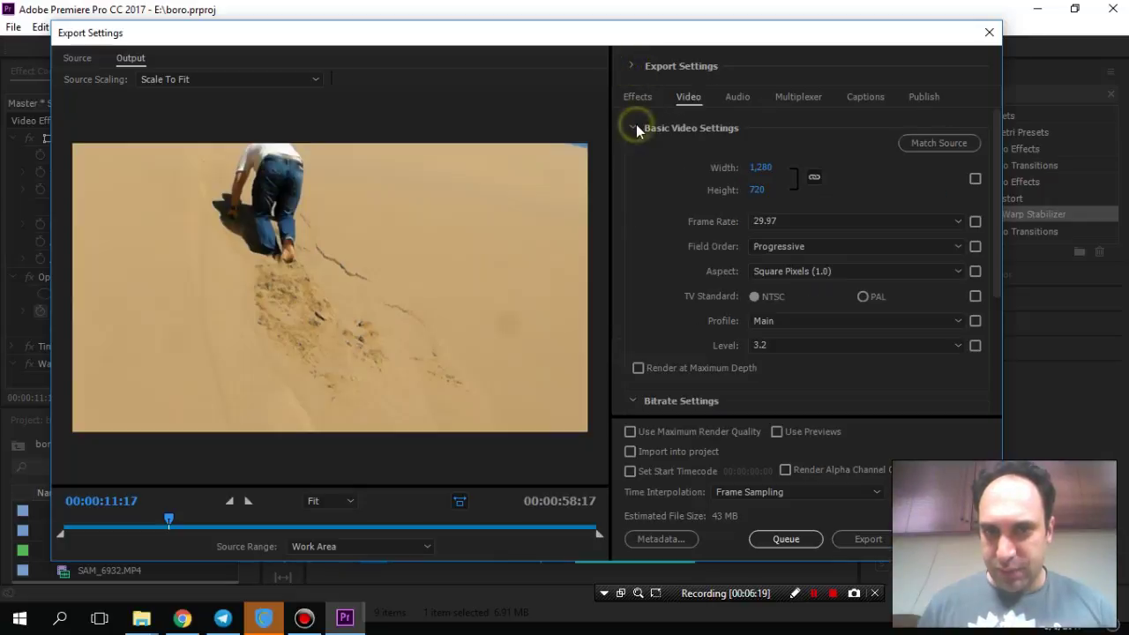
left_click(687, 369)
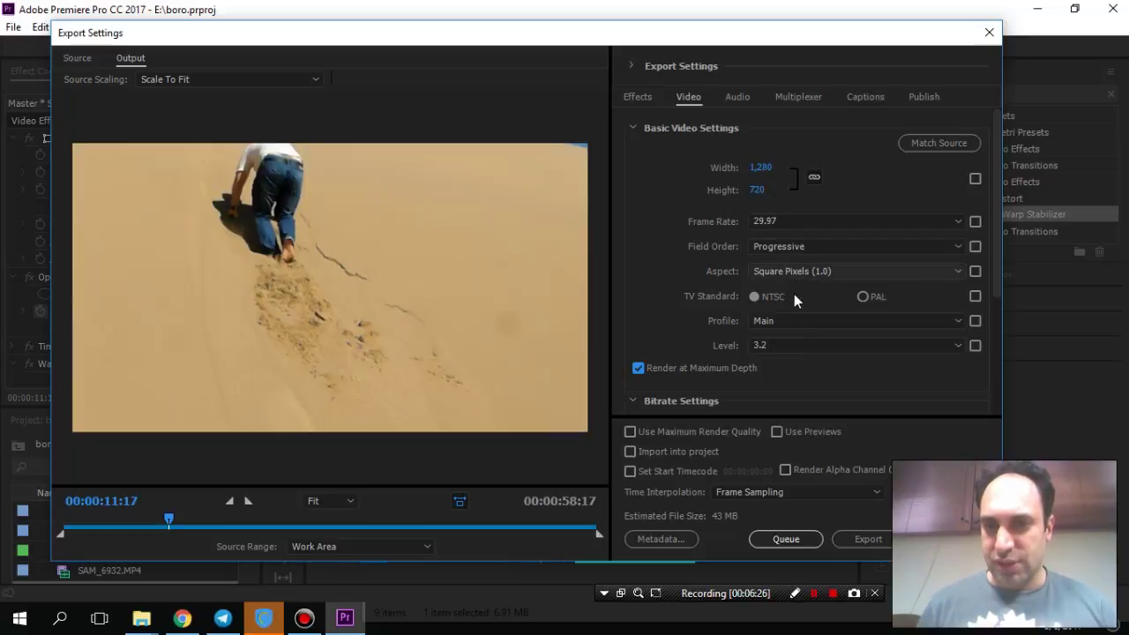
left_click(631, 128)
- Switch bitrate encoding to CBR with a 3.5 Mbps target bitrate
left_click(820, 173)
left_click(824, 190)
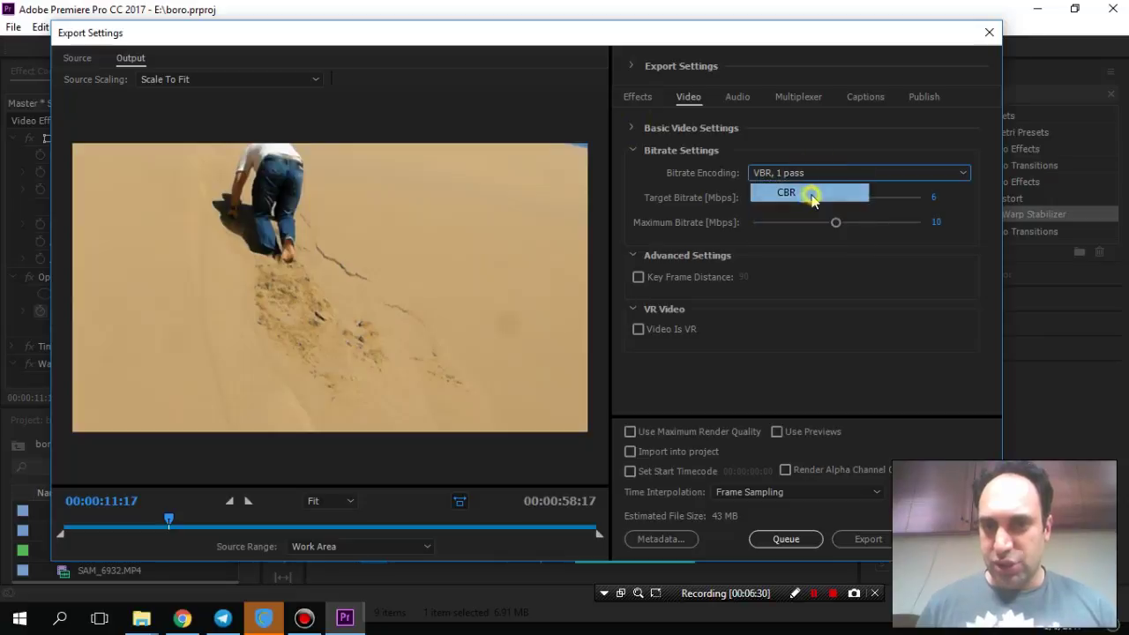
left_click(944, 197)
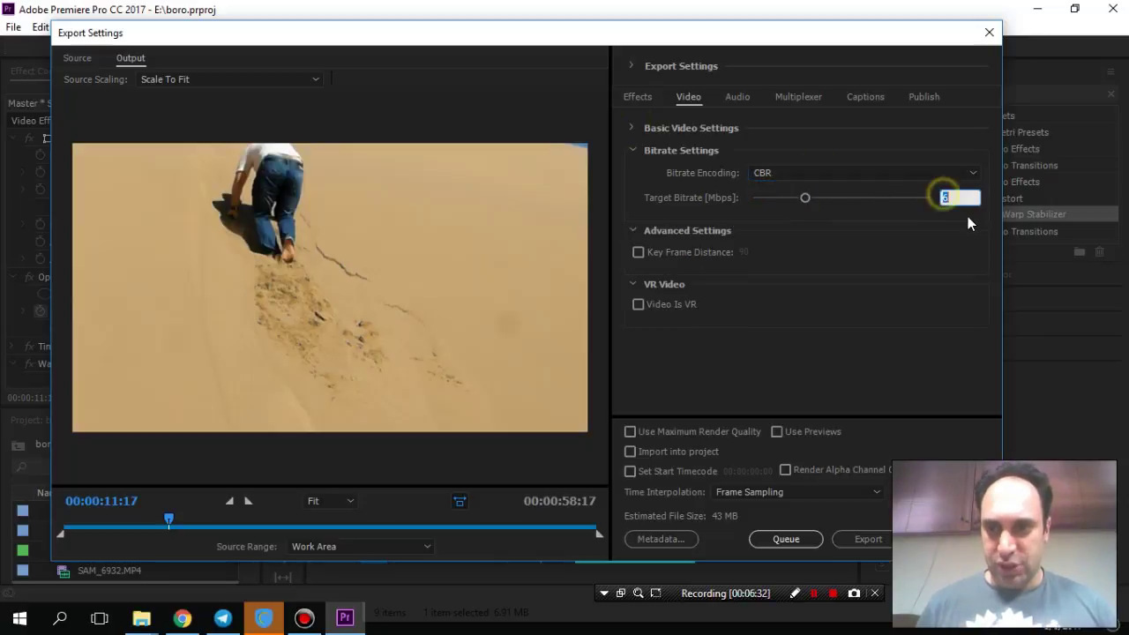
type("5")
key("Return")
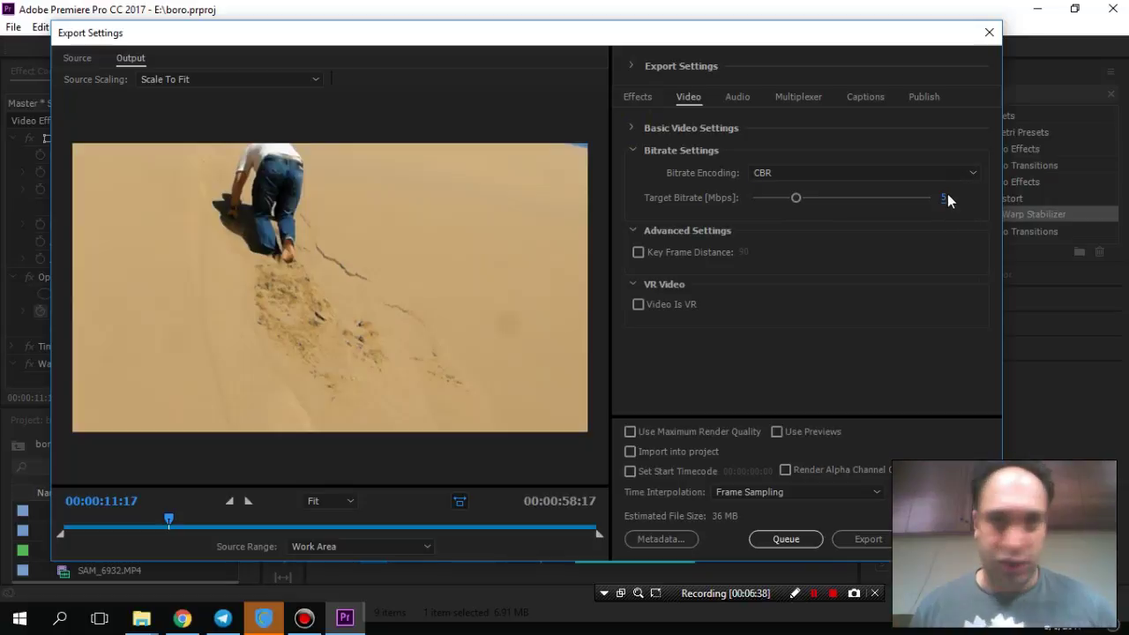
left_click(946, 198)
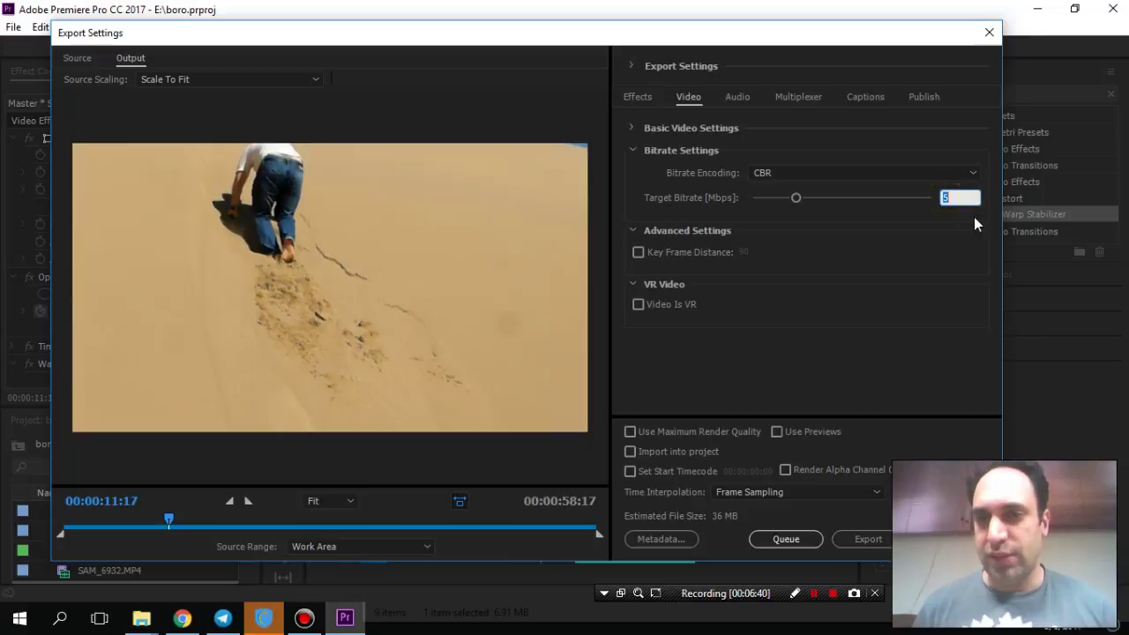
type("3.")
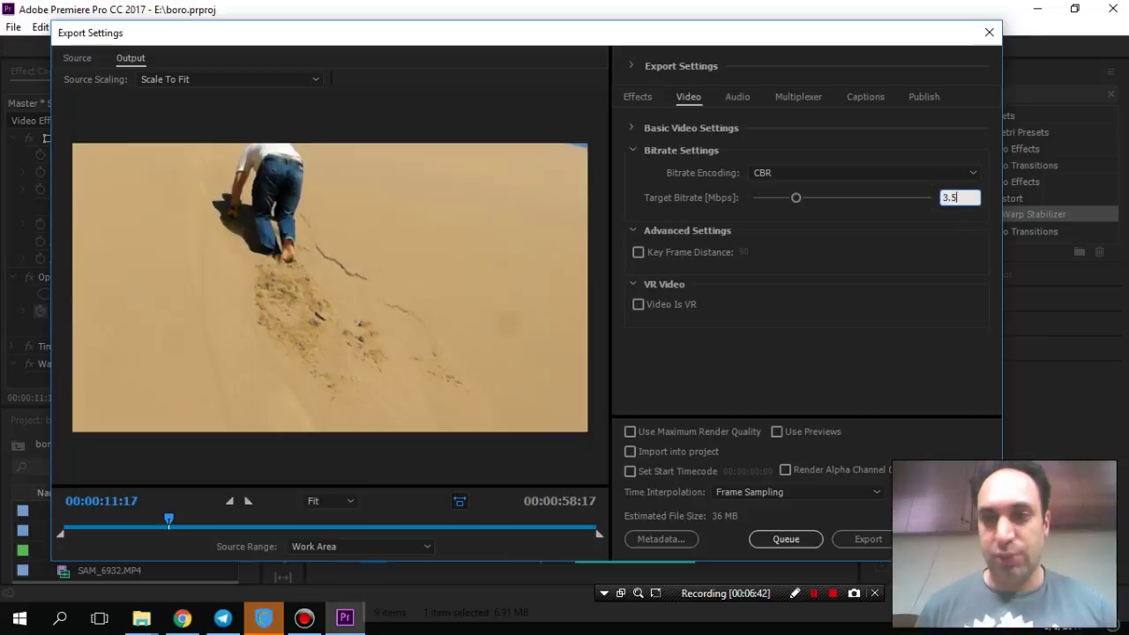
key("Return")
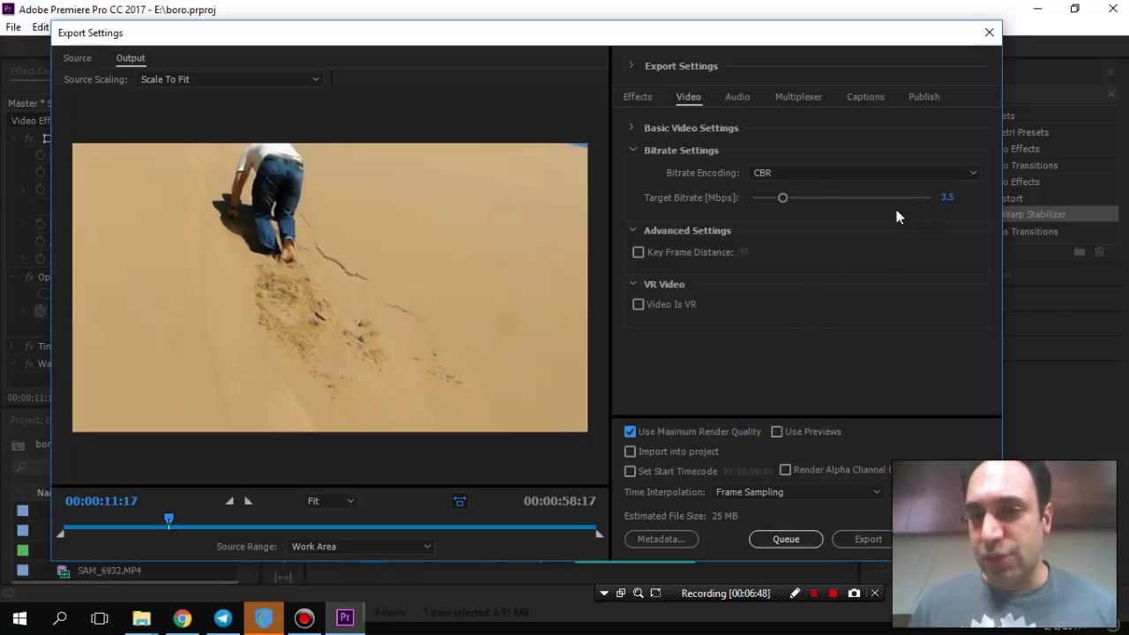
- Keep H.264, reapply the HD 720p 29.97 preset, and select the frame Width for editing
left_click(634, 65)
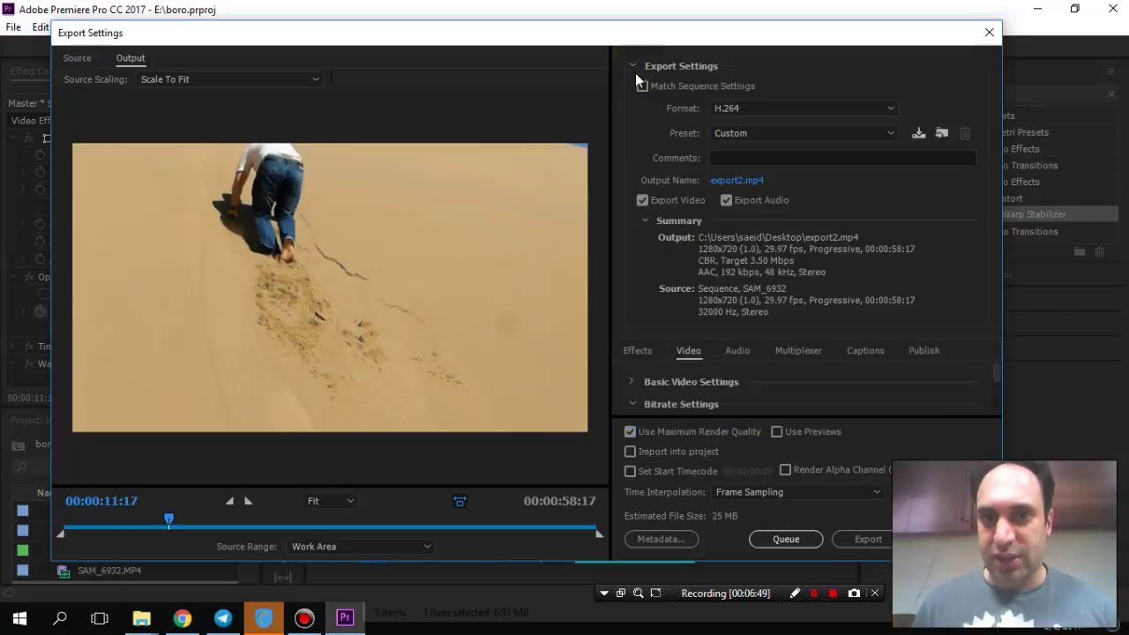
left_click(777, 108)
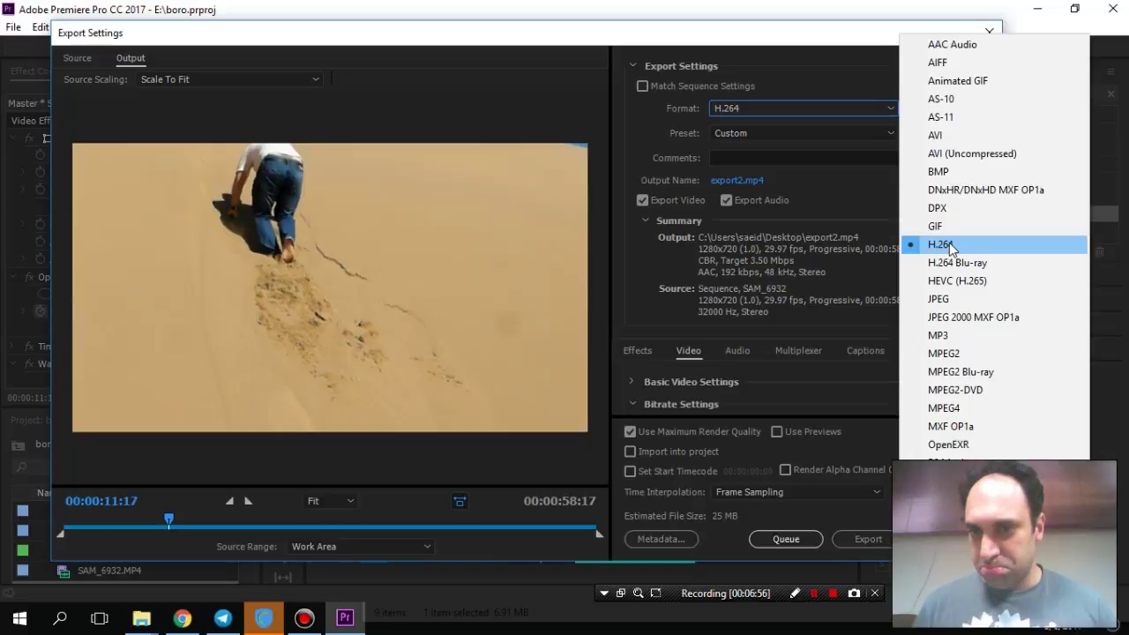
left_click(944, 244)
left_click(752, 134)
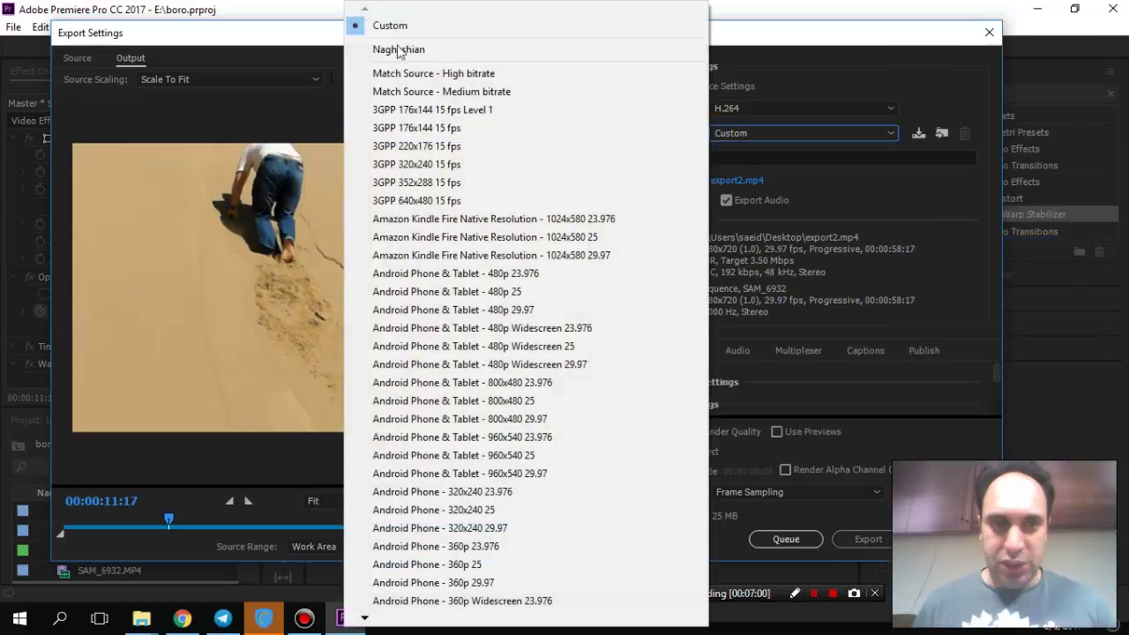
mouse_move(364, 618)
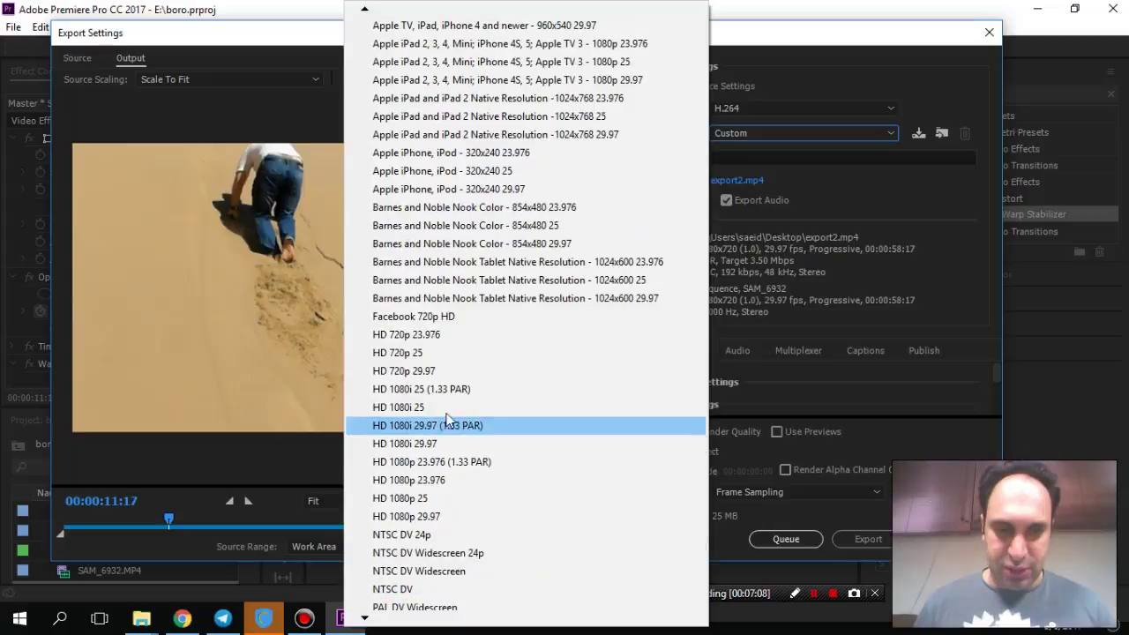
left_click(446, 370)
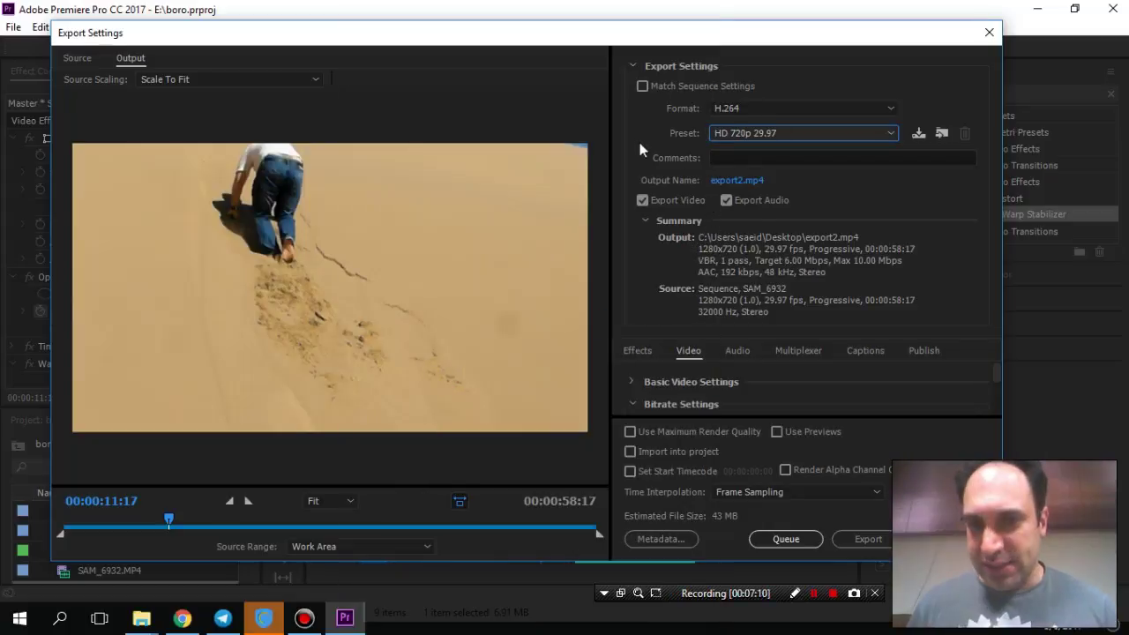
left_click(633, 66)
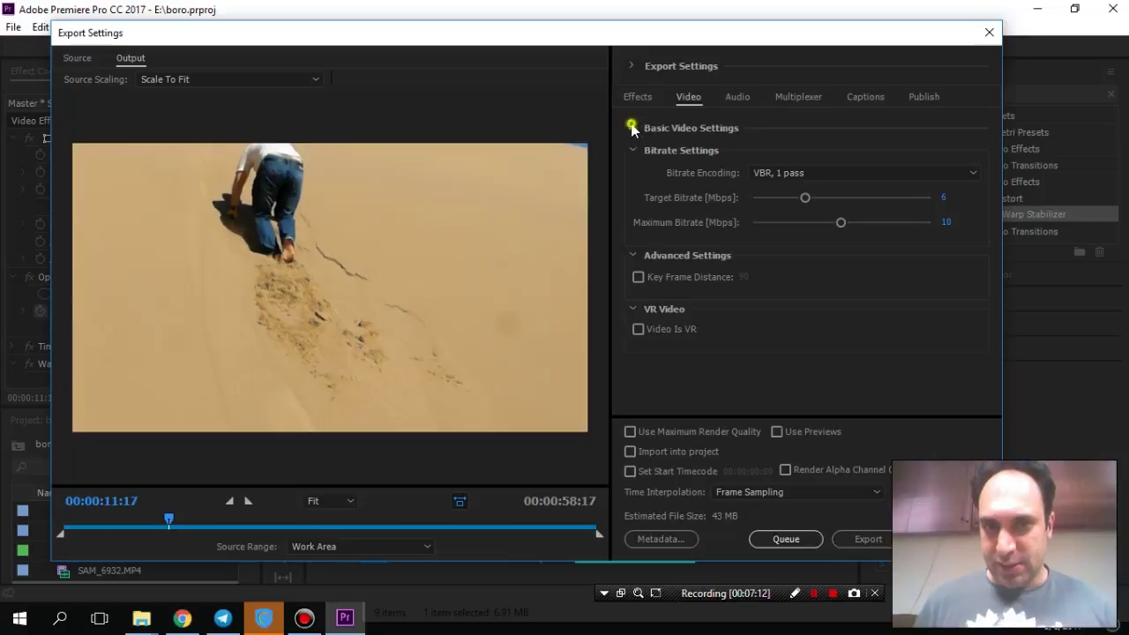
left_click(631, 128)
left_click(760, 167)
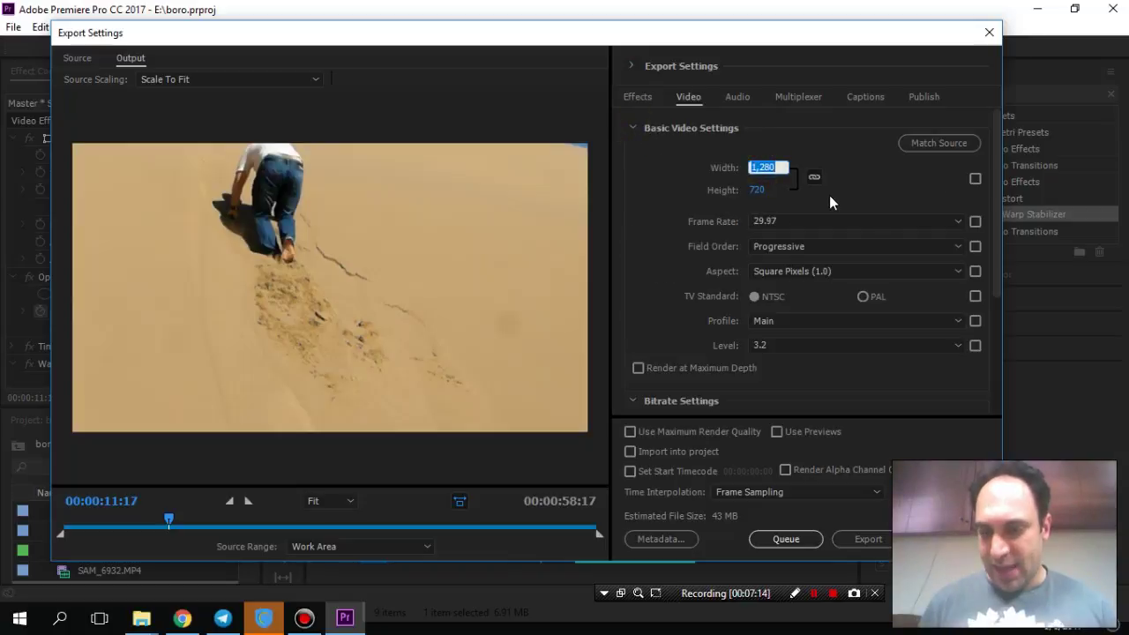
- Set the frame width to 720 (height 404) with linked proportions, keeping Progressive field order
type("720")
left_click(829, 202)
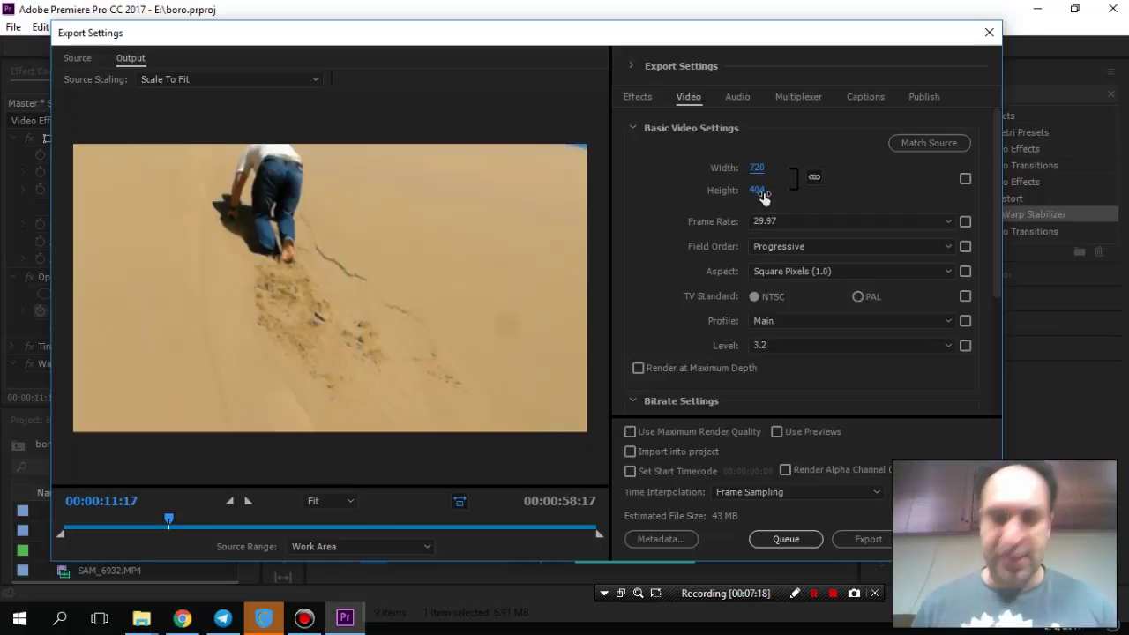
left_click(816, 177)
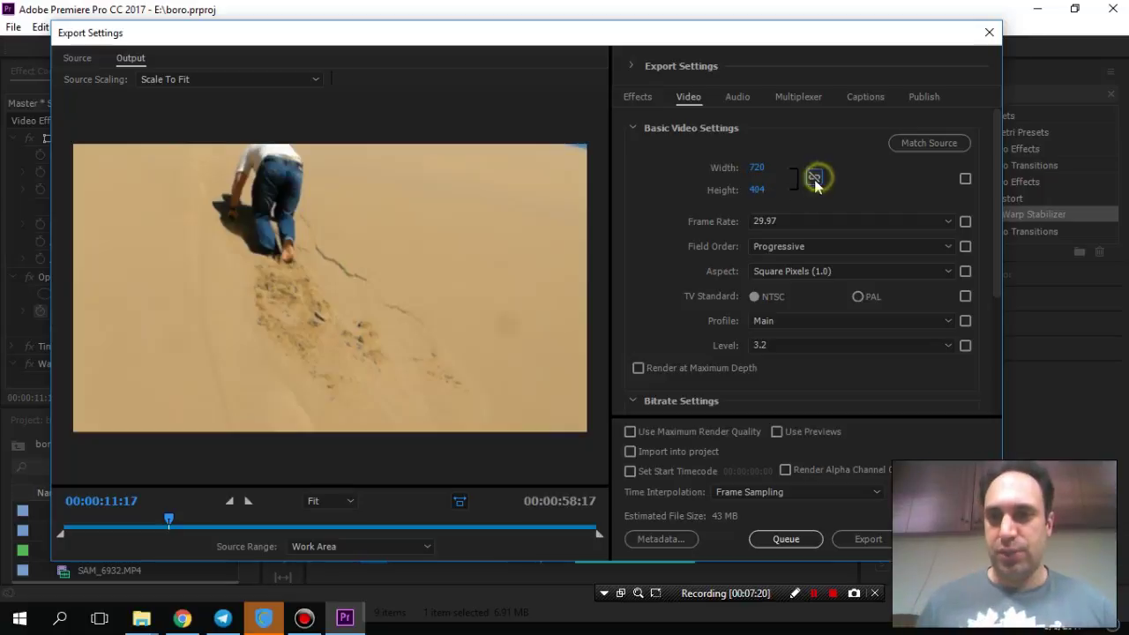
left_click(760, 189)
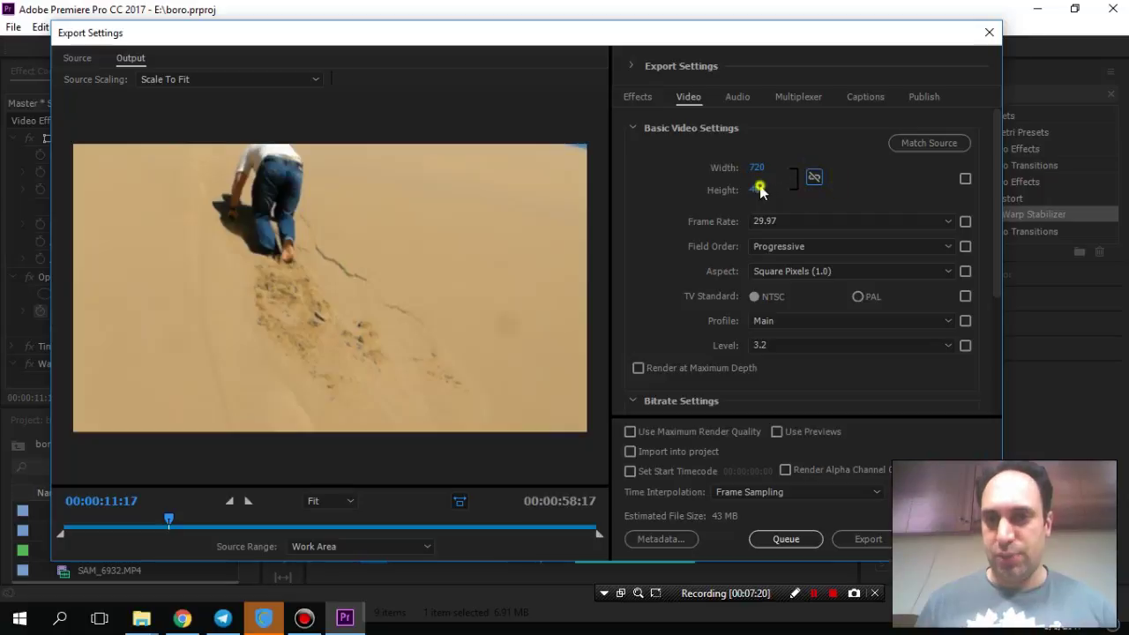
left_click(814, 177)
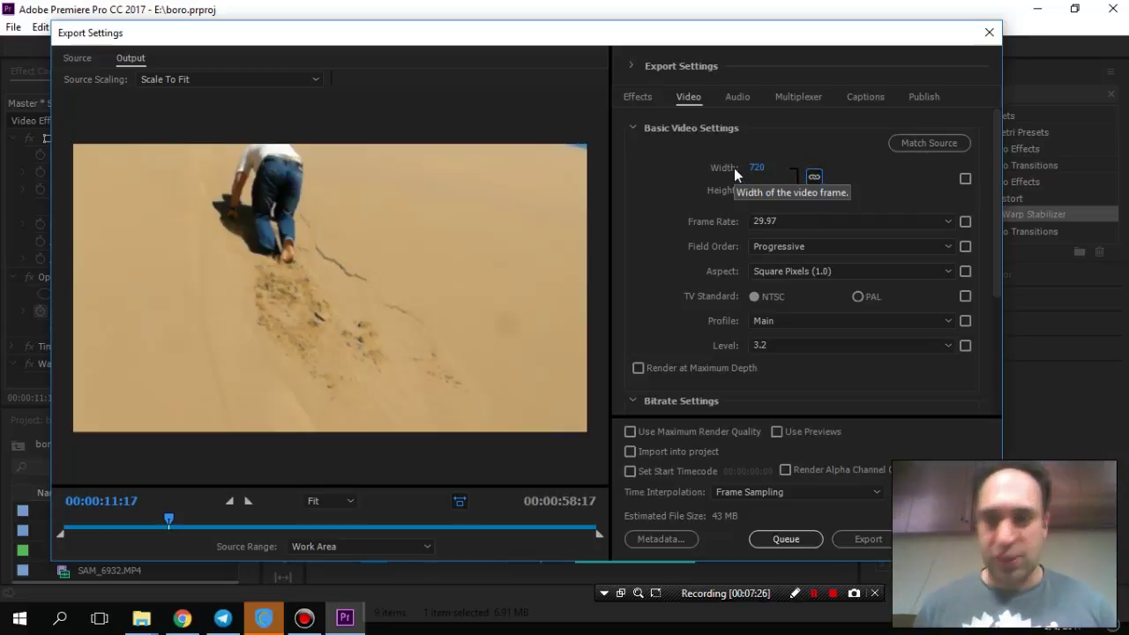
left_click(782, 248)
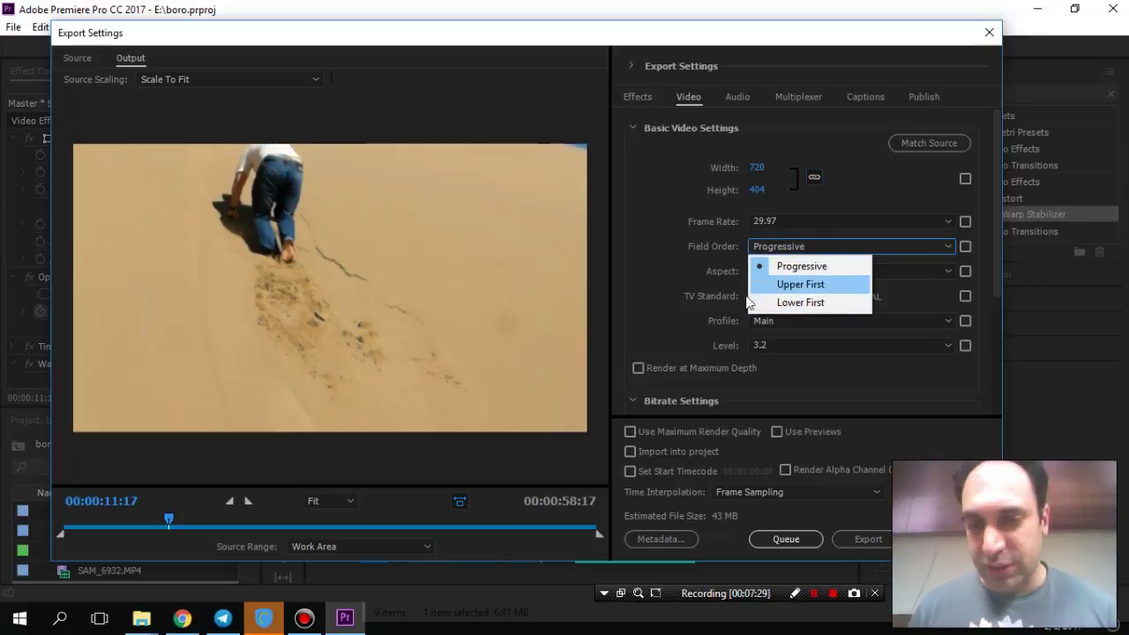
left_click(644, 286)
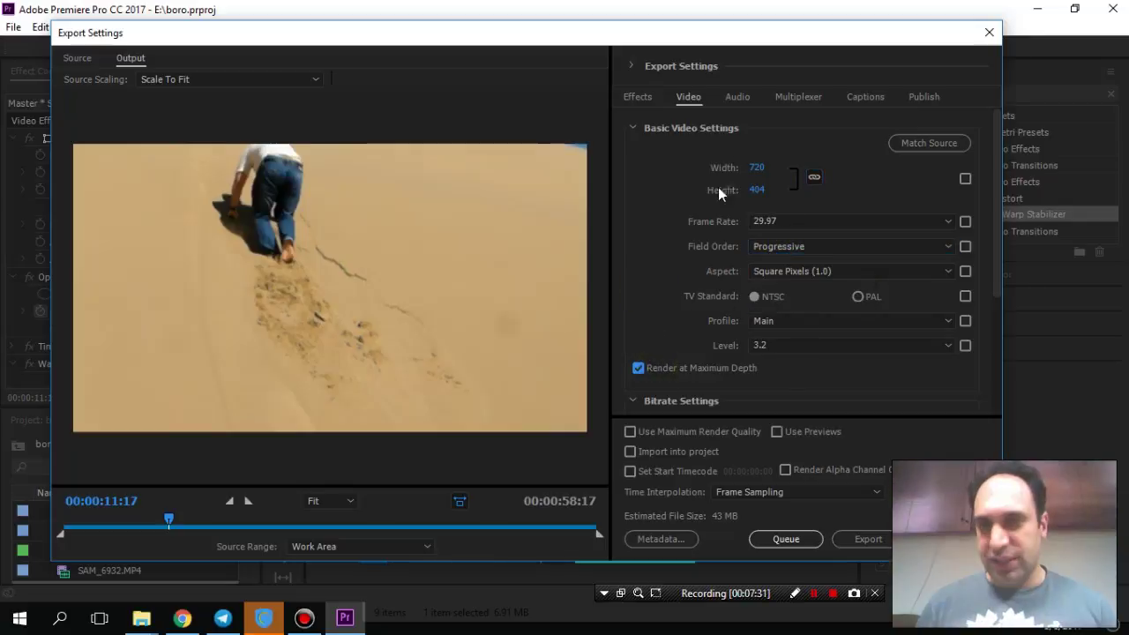
- Check the audio bitrate list, leaving audio at AAC 192 kbps
left_click(737, 96)
left_click_drag(995, 300, 995, 322)
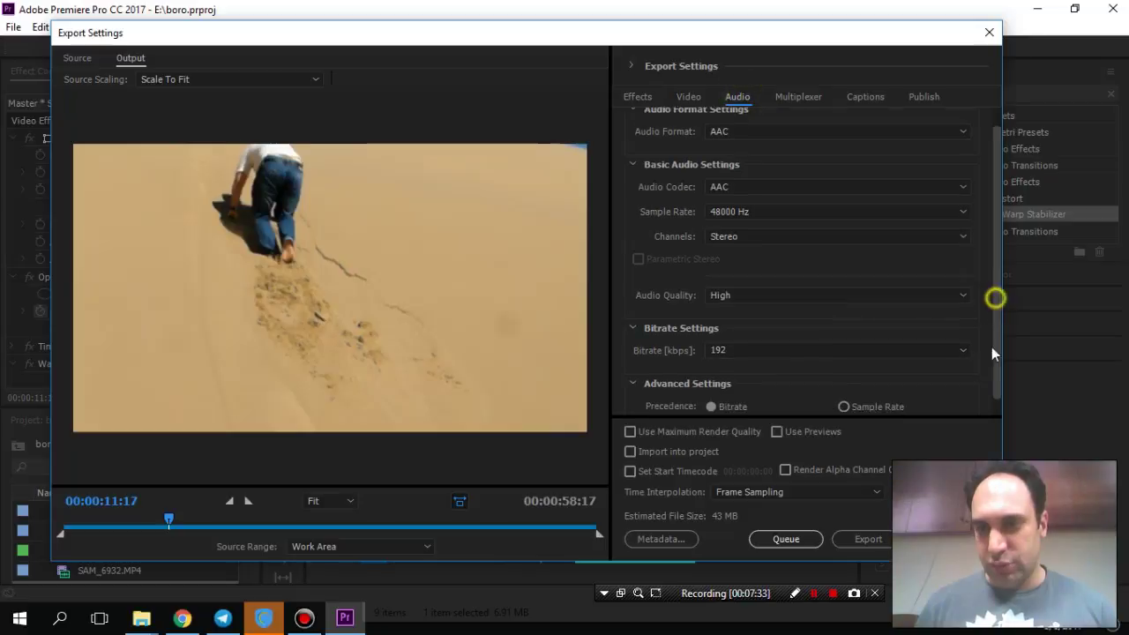
left_click(743, 335)
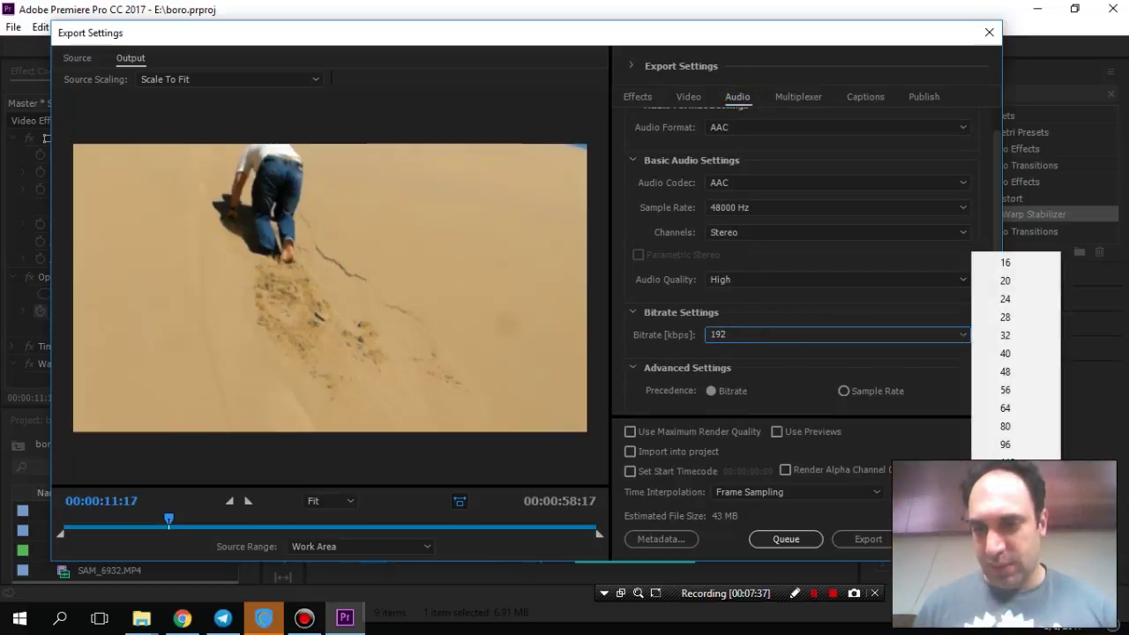
left_click(689, 96)
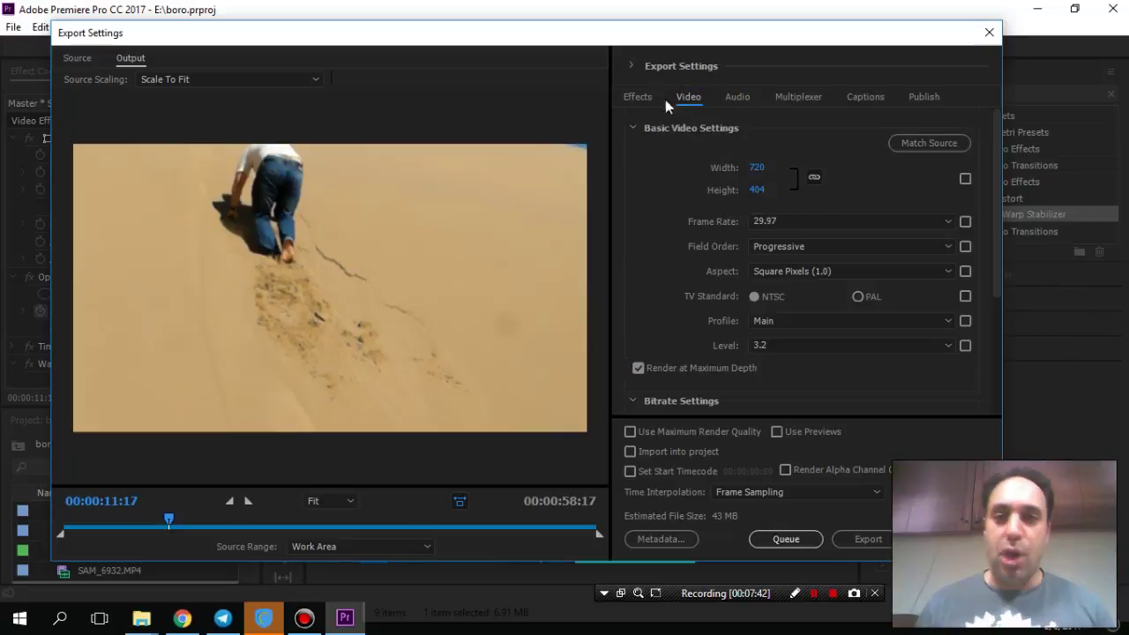
- Keep H.264 and choose the HD 1080p 29.97 preset
left_click(631, 63)
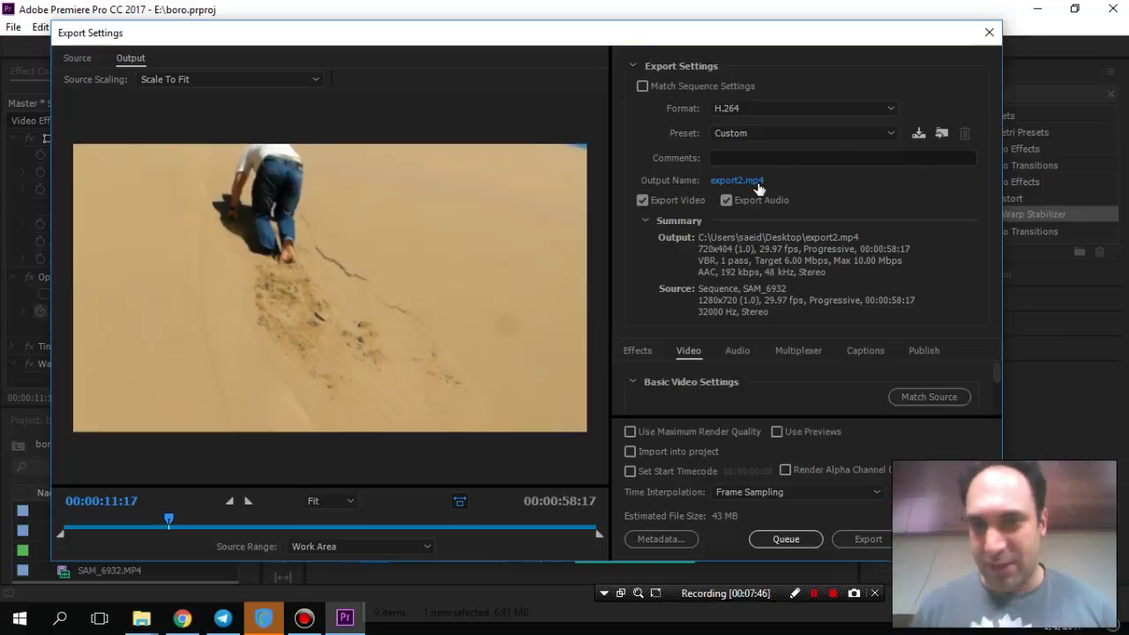
left_click(746, 109)
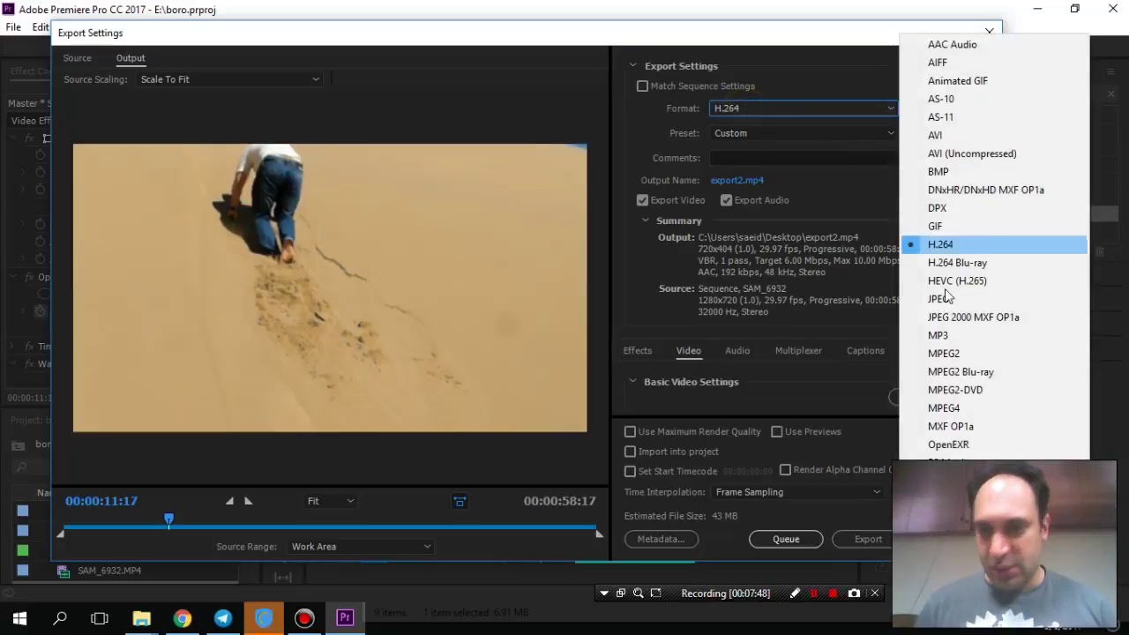
left_click(959, 246)
left_click(776, 132)
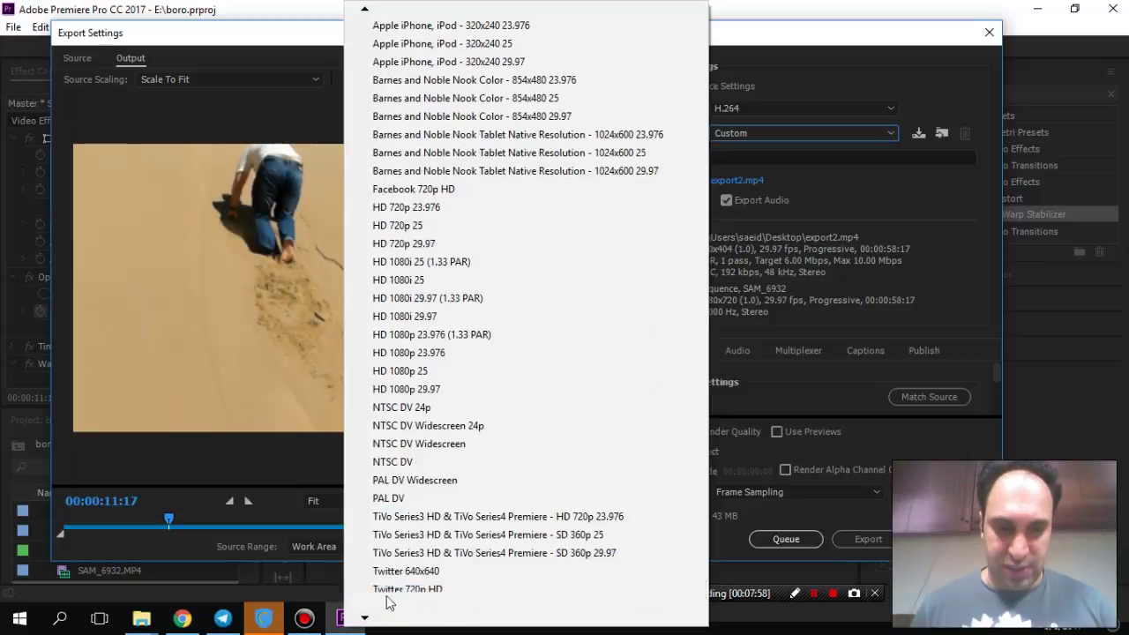
left_click(475, 394)
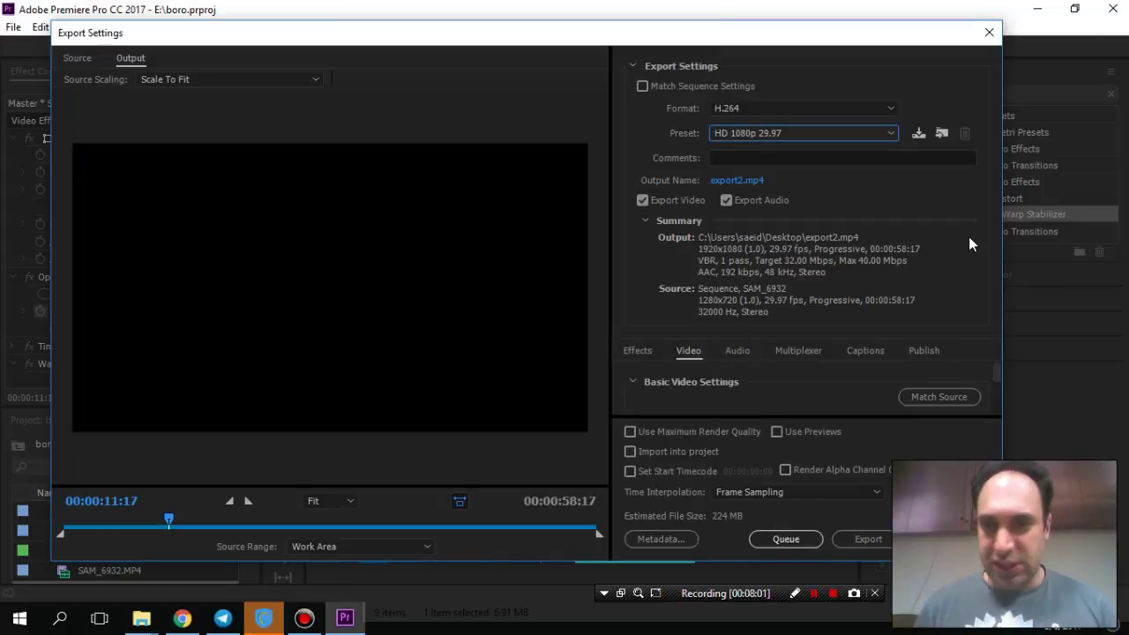
- Rename the output file to export3.mp4
left_click(748, 179)
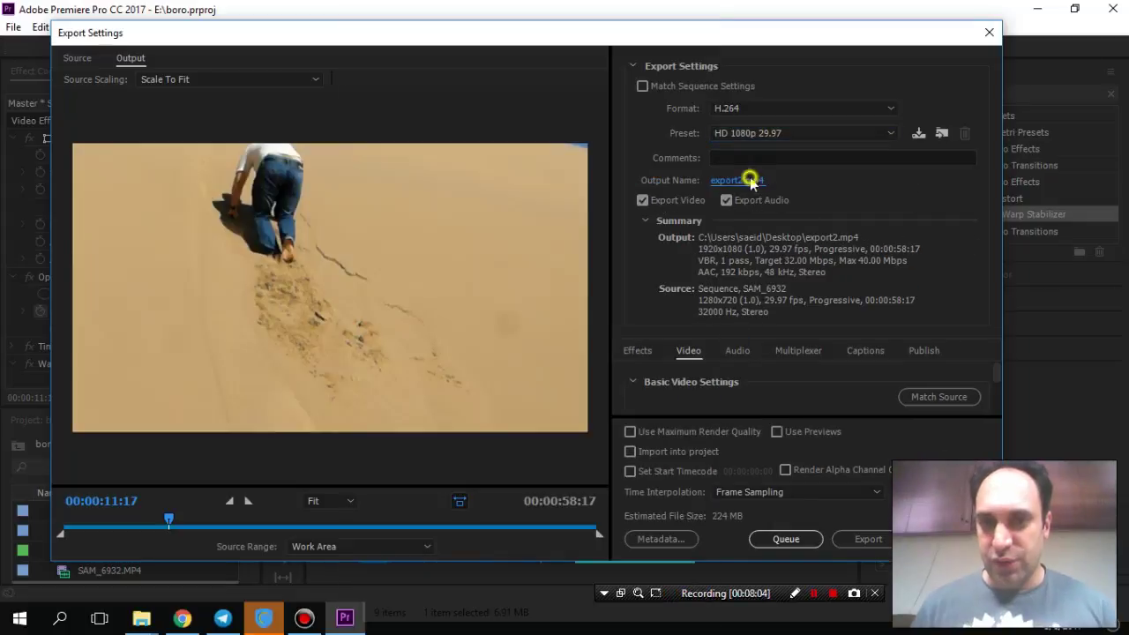
left_click(204, 439)
key("BackSpace")
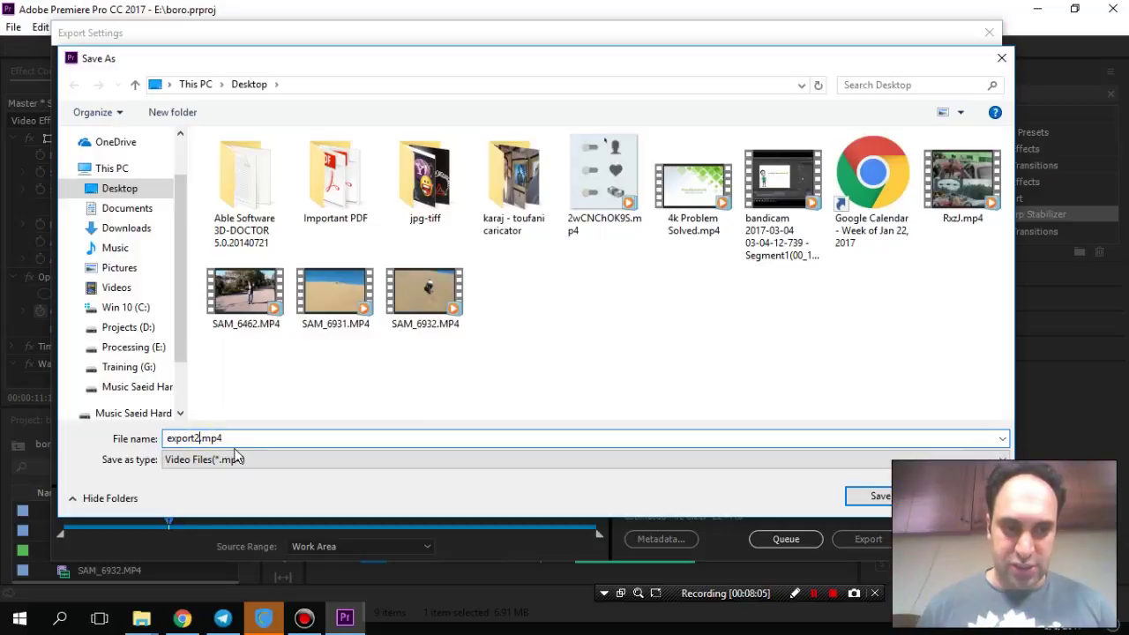
type("3")
key("Return")
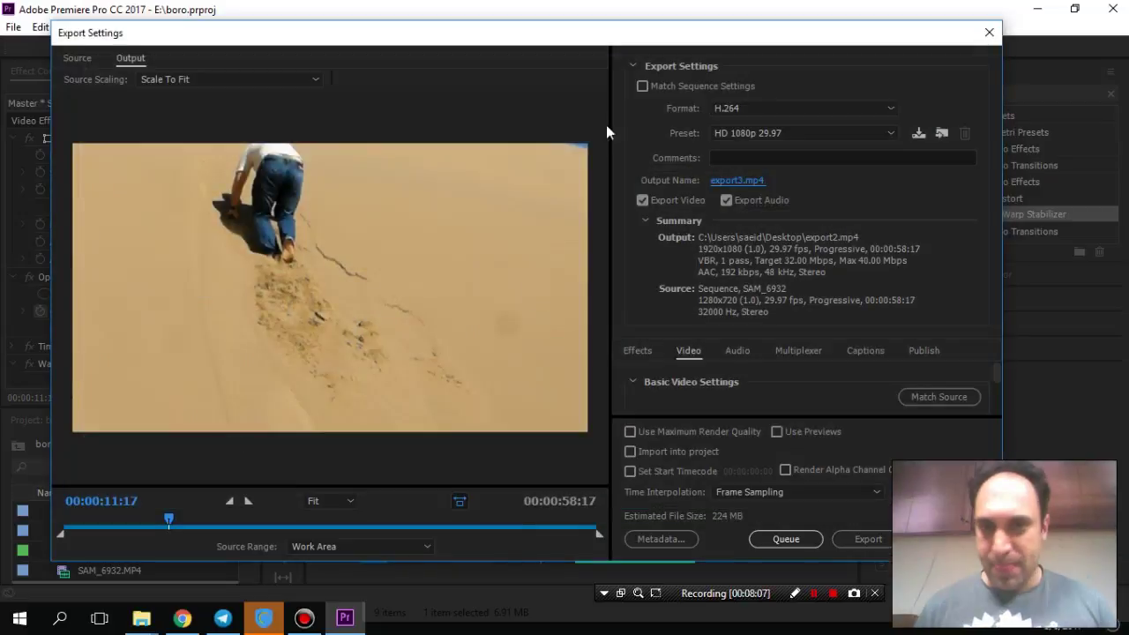
- Turn on Render at Maximum Depth and switch bitrate encoding to CBR
left_click(635, 66)
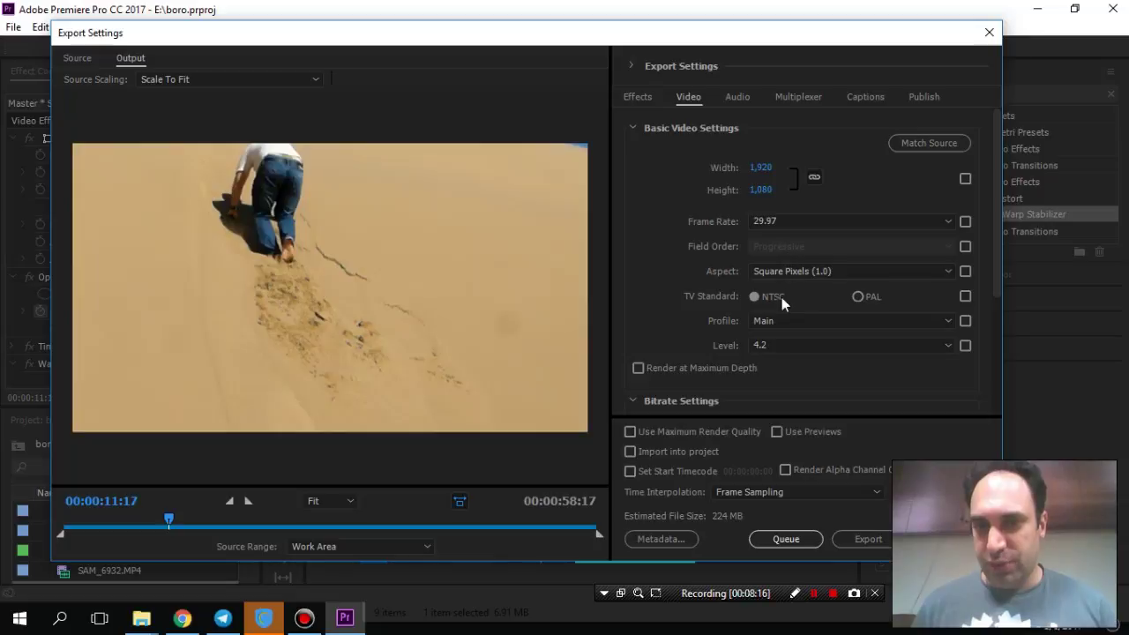
left_click(678, 367)
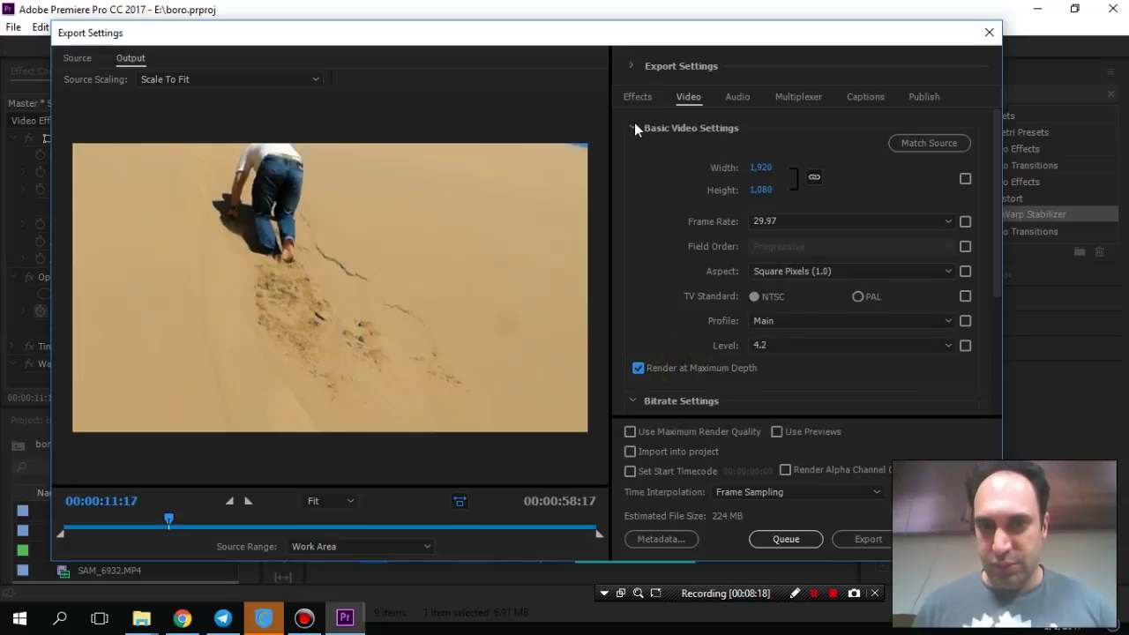
left_click(633, 127)
left_click(778, 171)
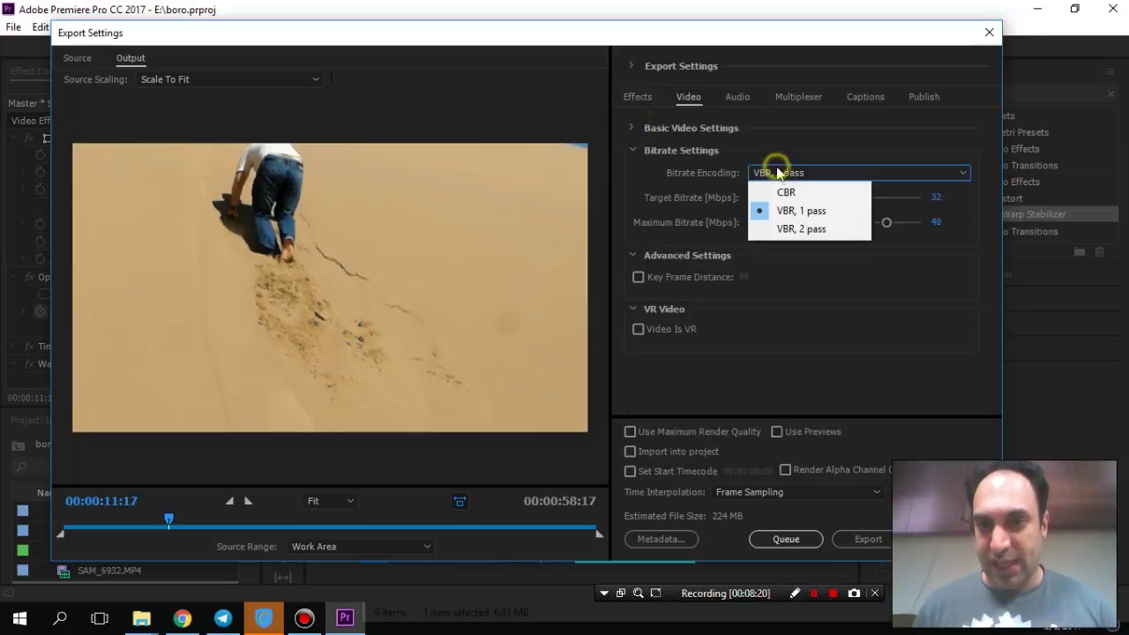
left_click(782, 192)
- Set the target bitrate to 9 Mbps and enable Use Maximum Render Quality
left_click(951, 197)
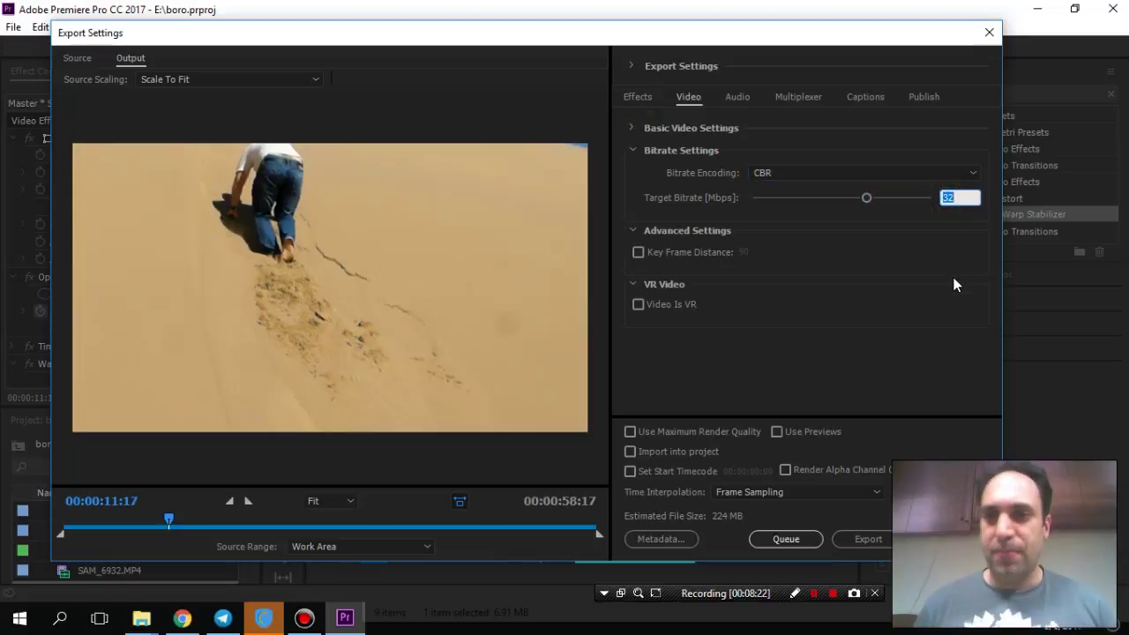
left_click(869, 196)
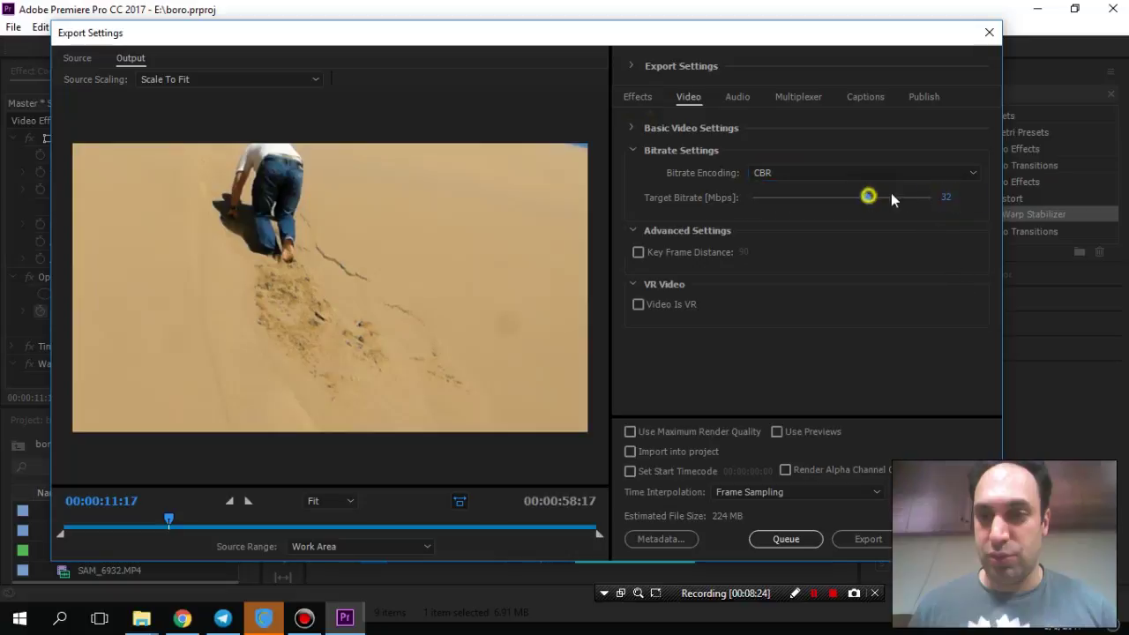
mouse_move(891, 193)
left_mouse_down()
mouse_move(939, 208)
mouse_move(822, 213)
left_mouse_up()
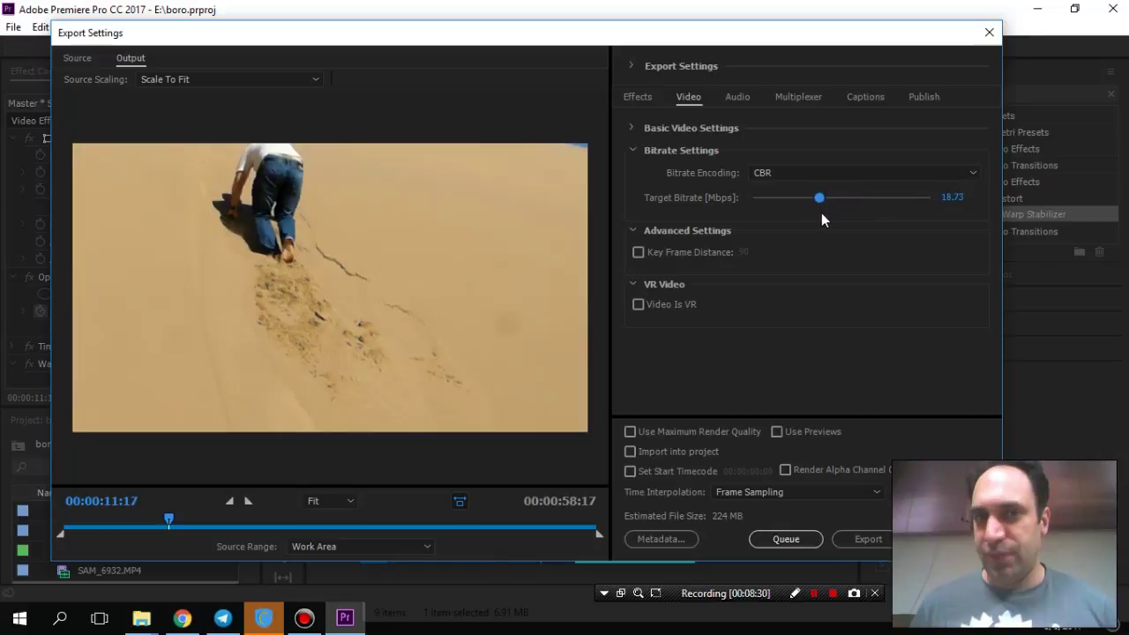
left_click_drag(821, 213, 786, 208)
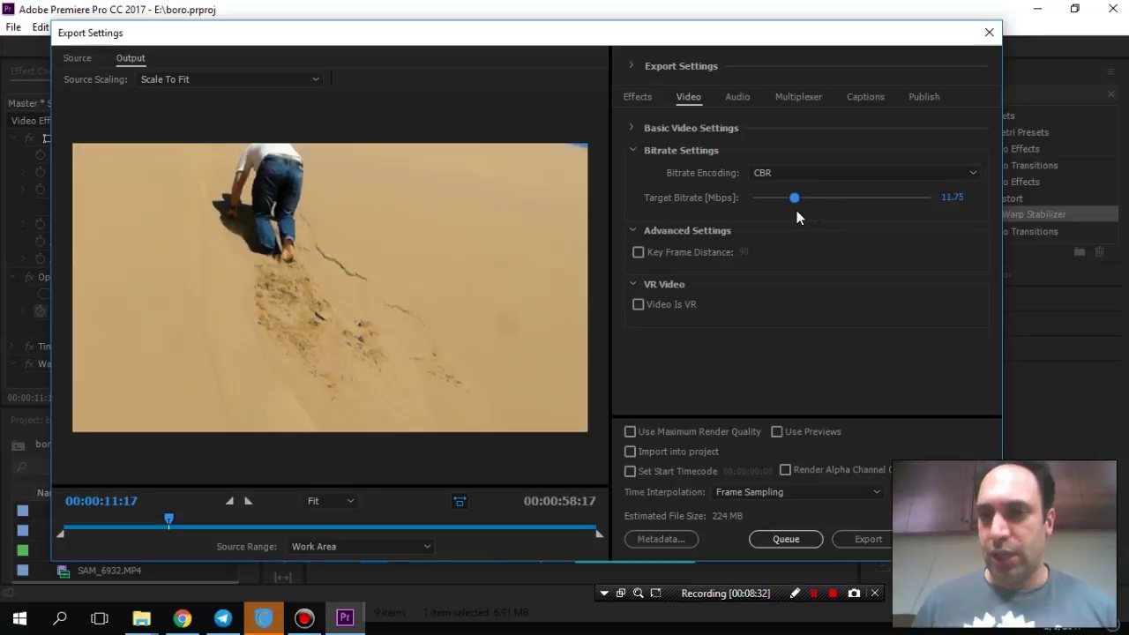
left_click(942, 198)
type("12")
key("Return")
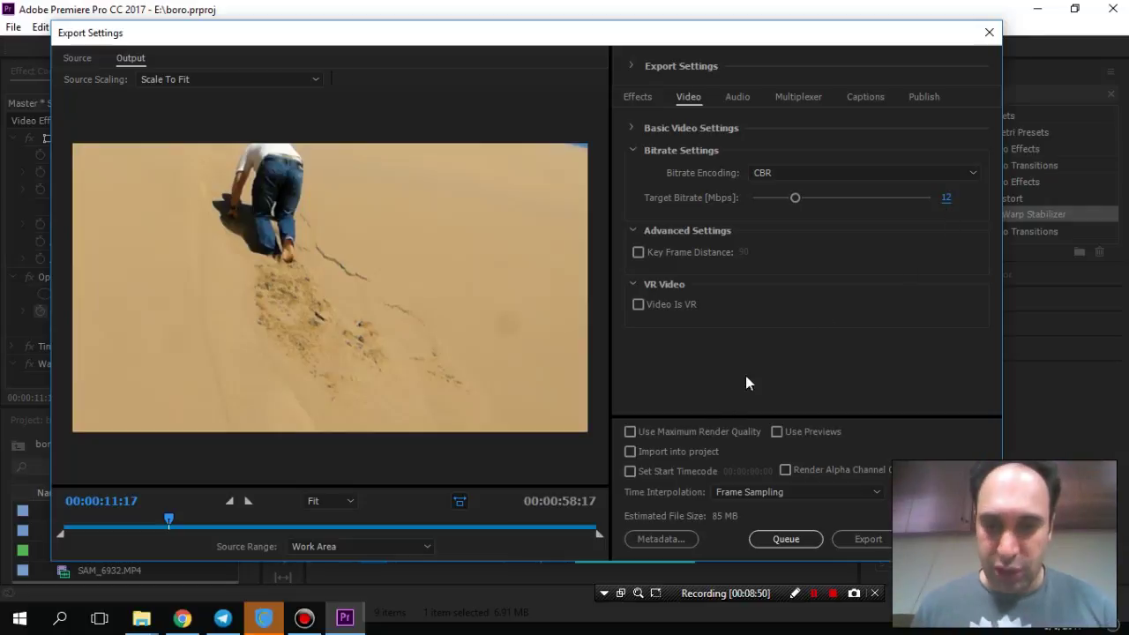
left_click(945, 196)
type("9")
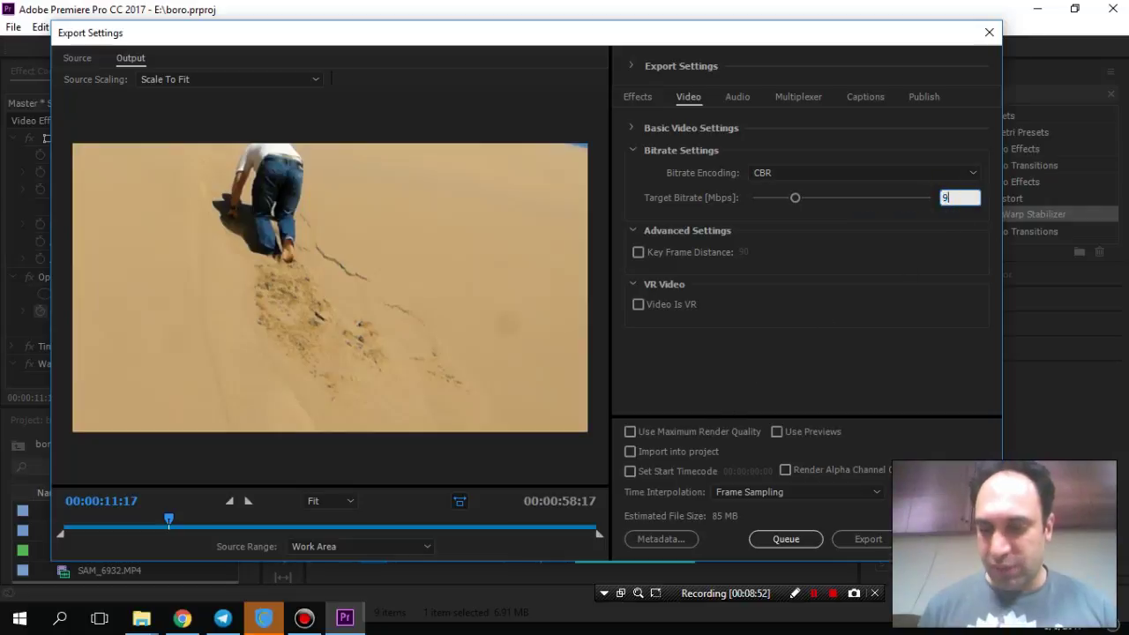
key("Return")
left_click(729, 431)
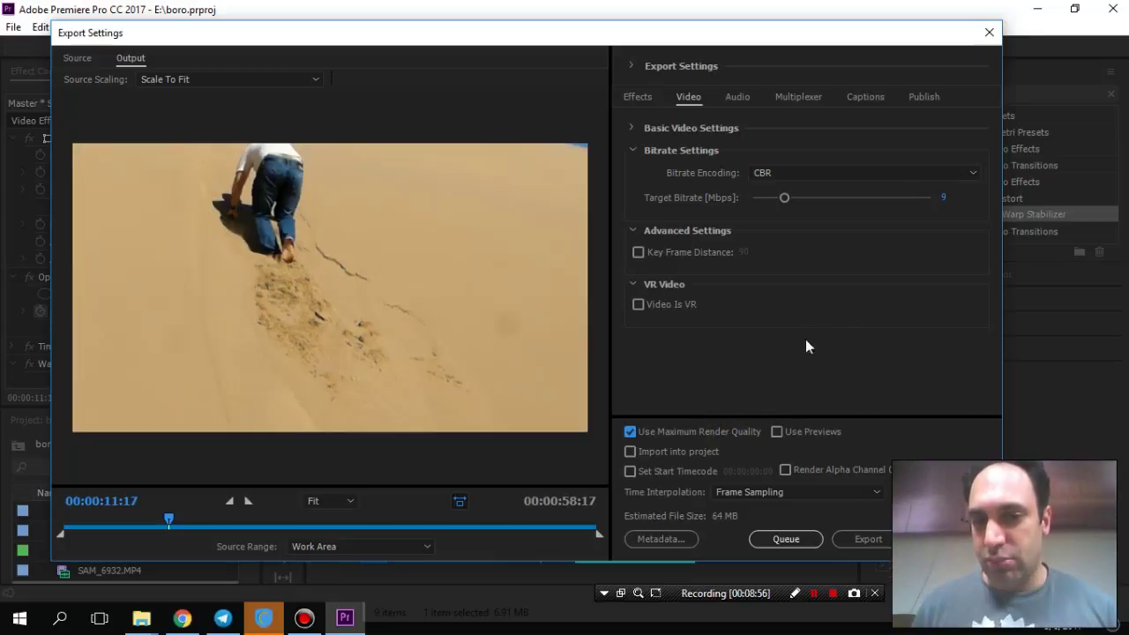
left_click(731, 97)
- Keep the audio bitrate at 192 kbps and change the sample rate to 44100 Hz
left_click(754, 337)
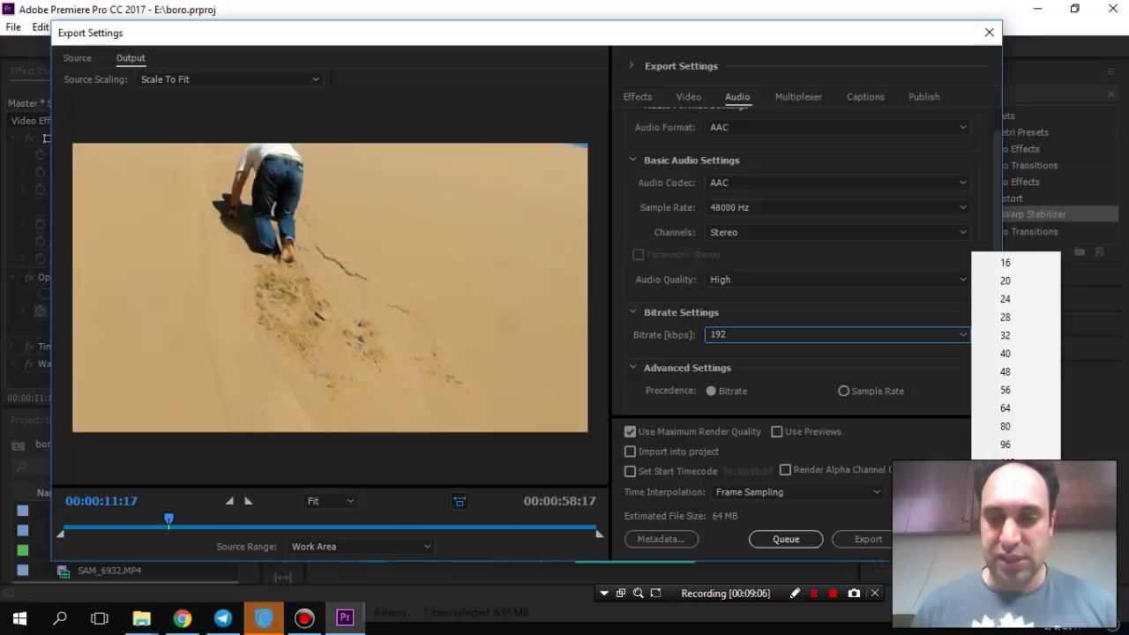
left_click(794, 315)
left_click(741, 210)
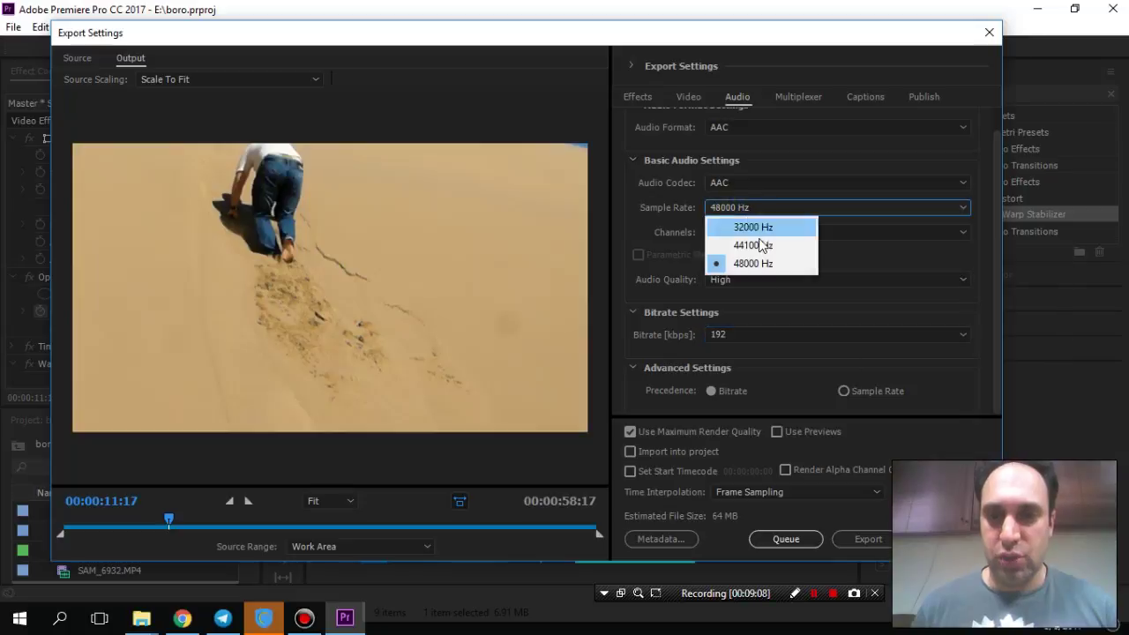
left_click(752, 245)
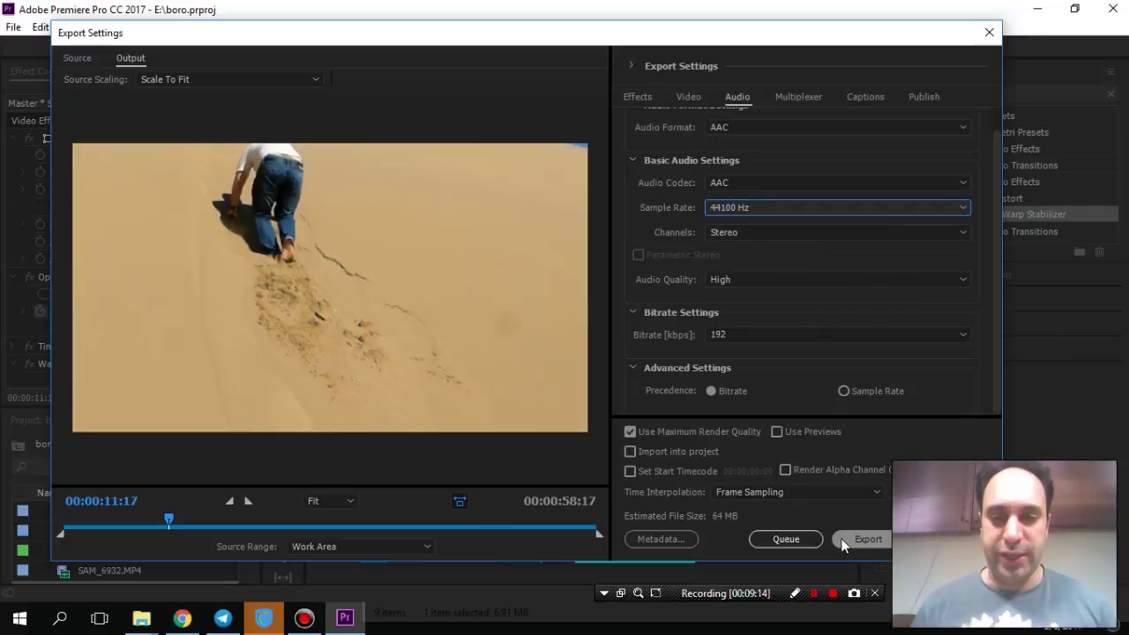
- Return to the editor and move the playhead to 00:00:17:11
key("Escape")
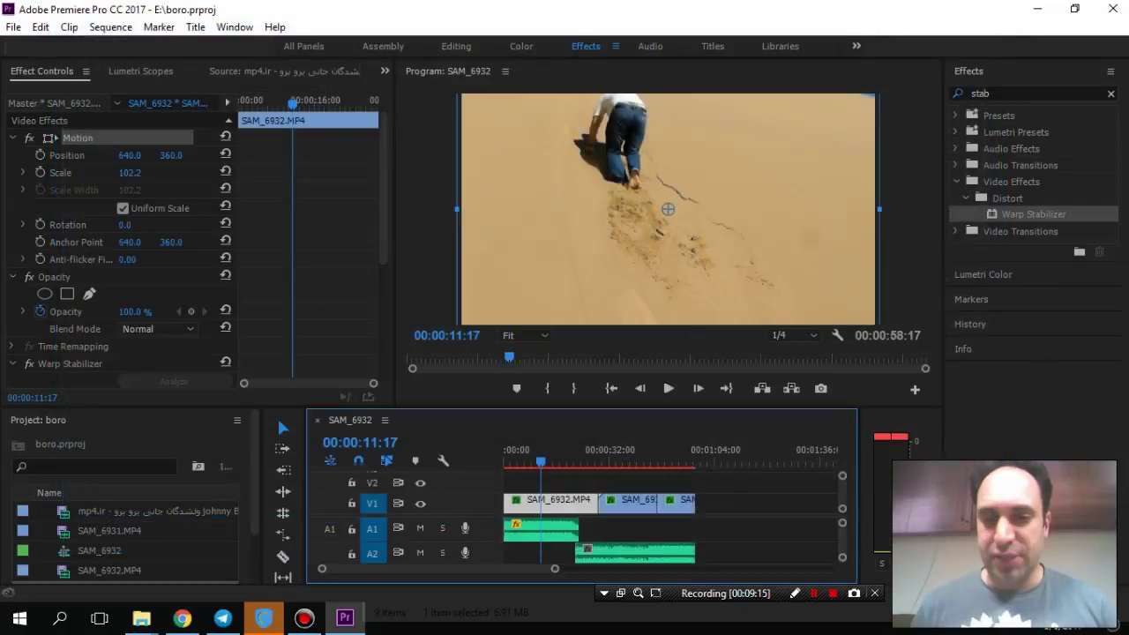
left_click_drag(542, 465, 518, 468)
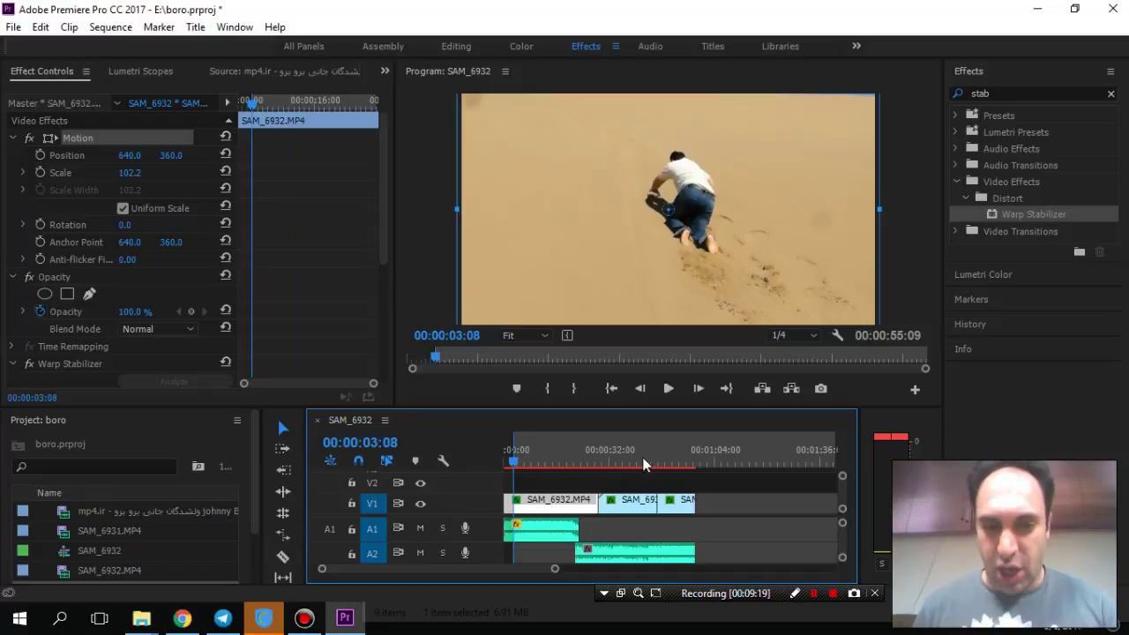
left_click_drag(517, 465, 649, 466)
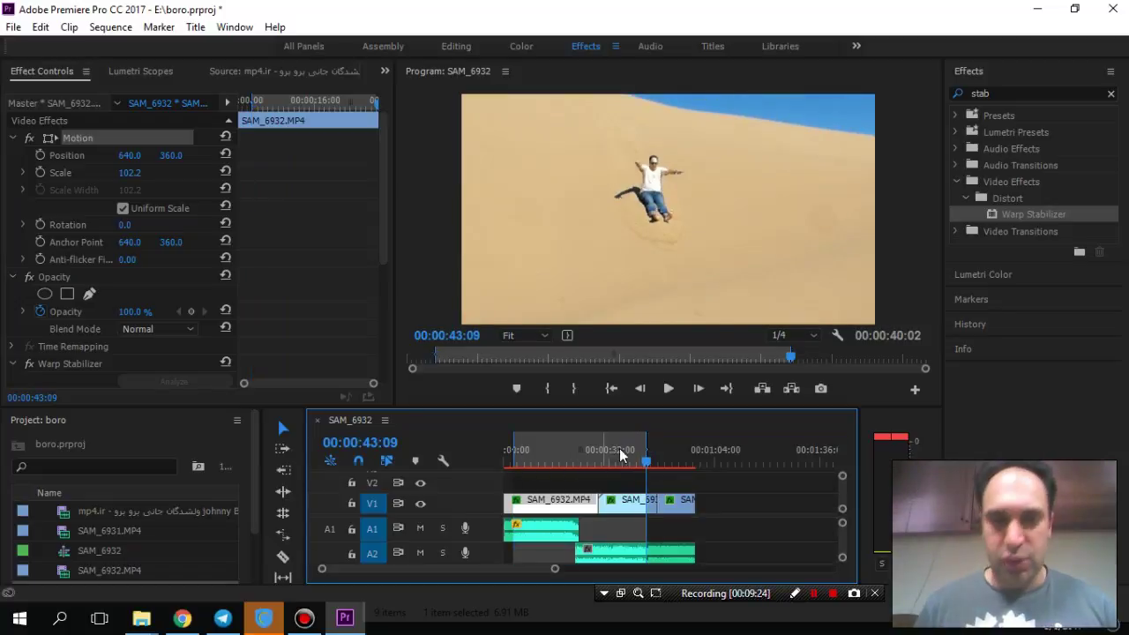
left_click_drag(644, 462, 559, 462)
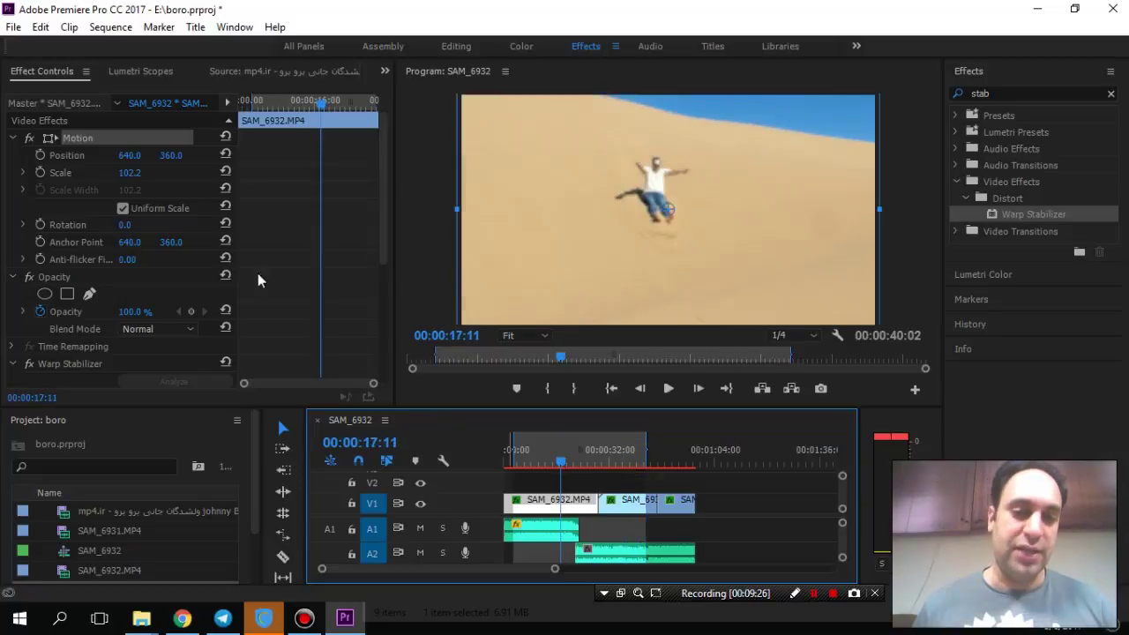
- Reopen File > Export > Media, confirm Source Range is Sequence In/Out, then close it
left_click(14, 26)
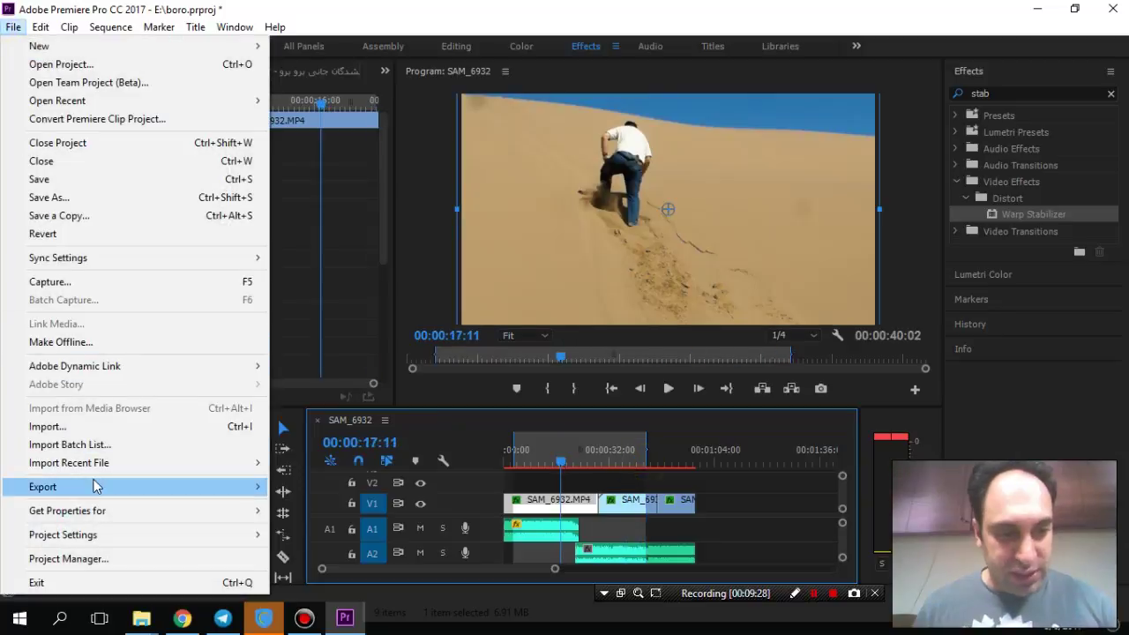
mouse_move(97, 486)
left_click(328, 285)
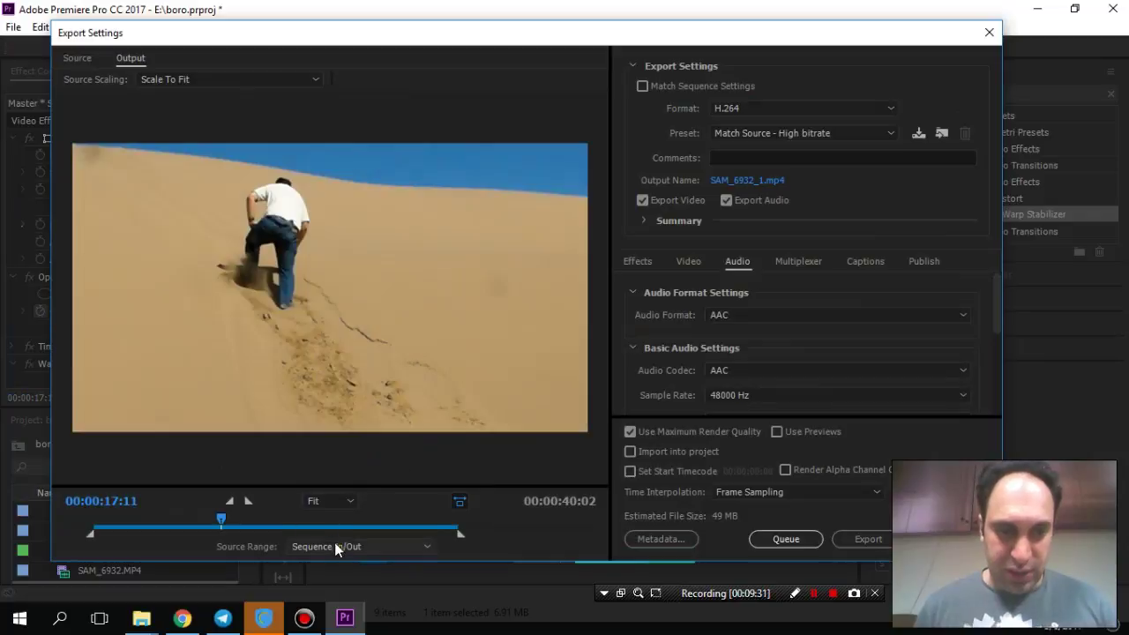
left_click(335, 544)
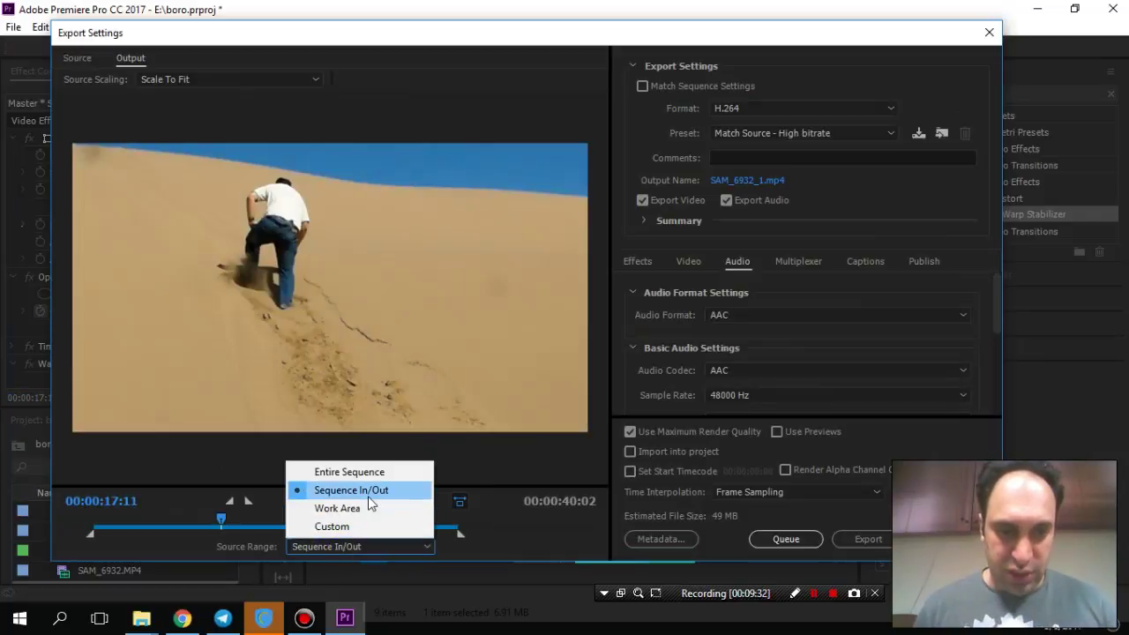
left_click(367, 490)
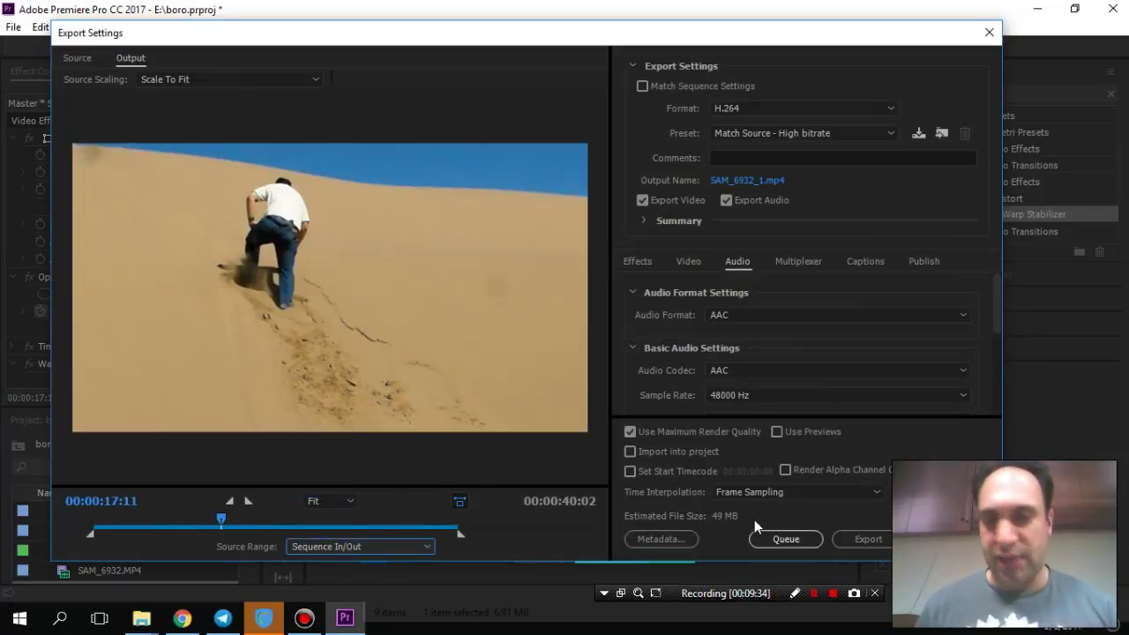
left_click(786, 539)
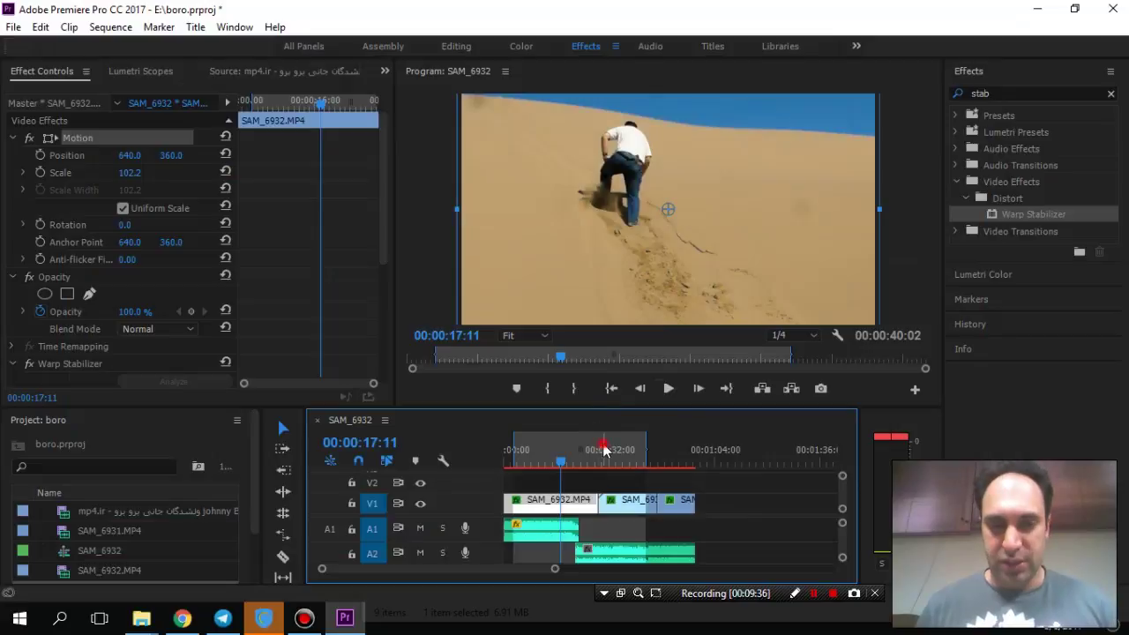
- Clear In and Out from the timeline ruler, restoring the full 00:00:58:17 duration
right_click(604, 450)
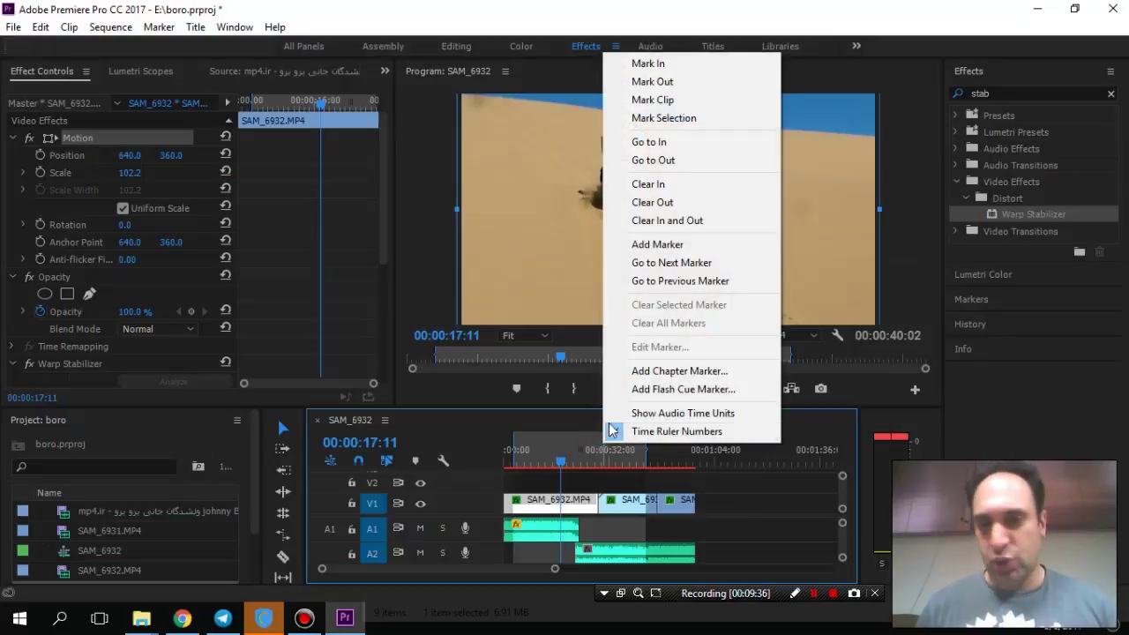
left_click(681, 225)
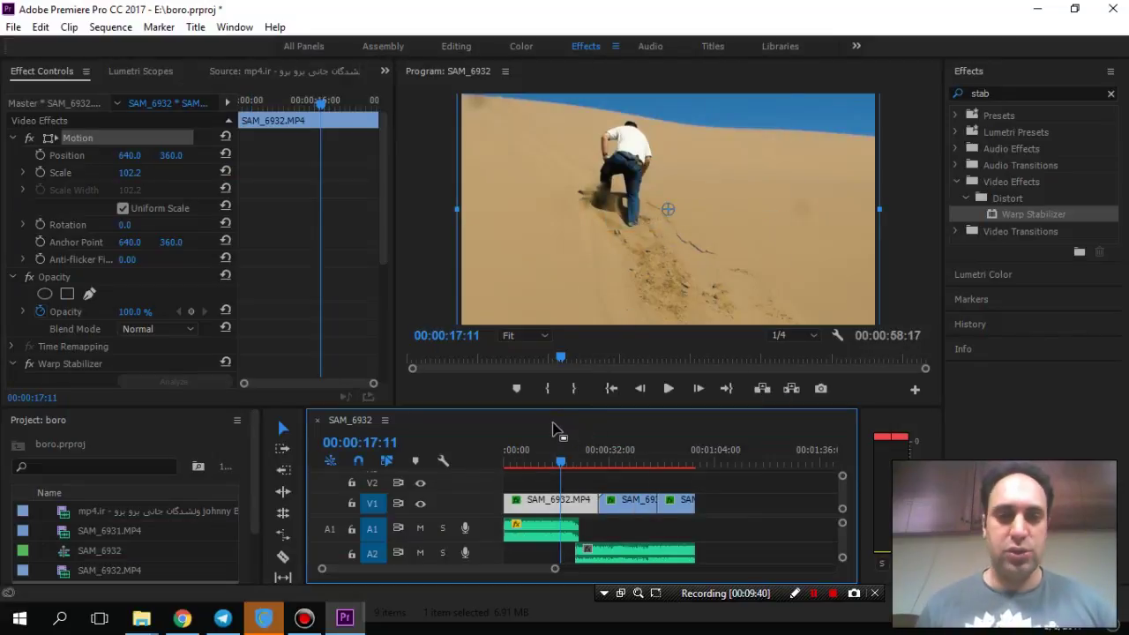